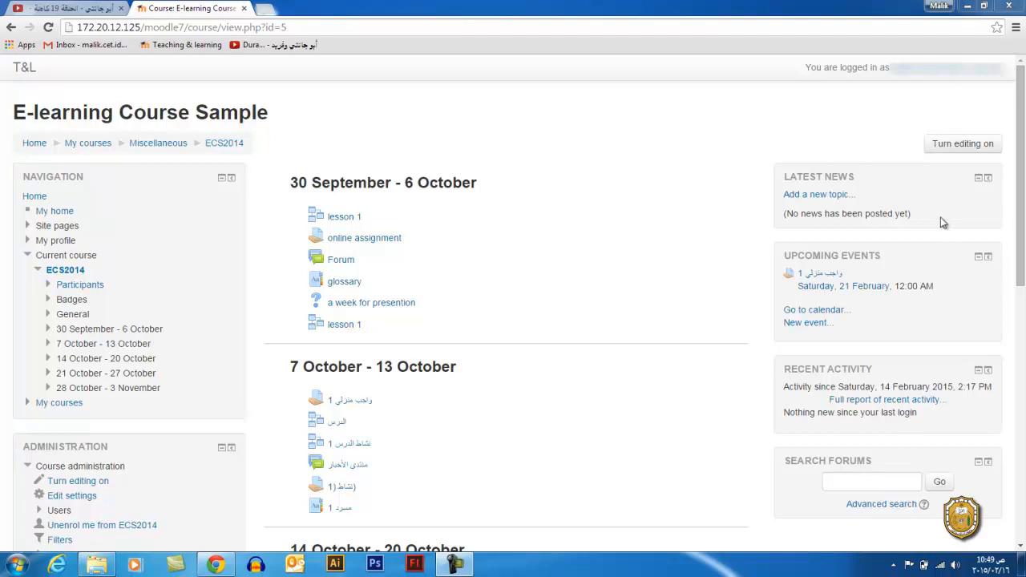
Turn course editing on and add a new Assignment activity to the course's general section
{"action": "left_click", "coordinate": [959, 147]}
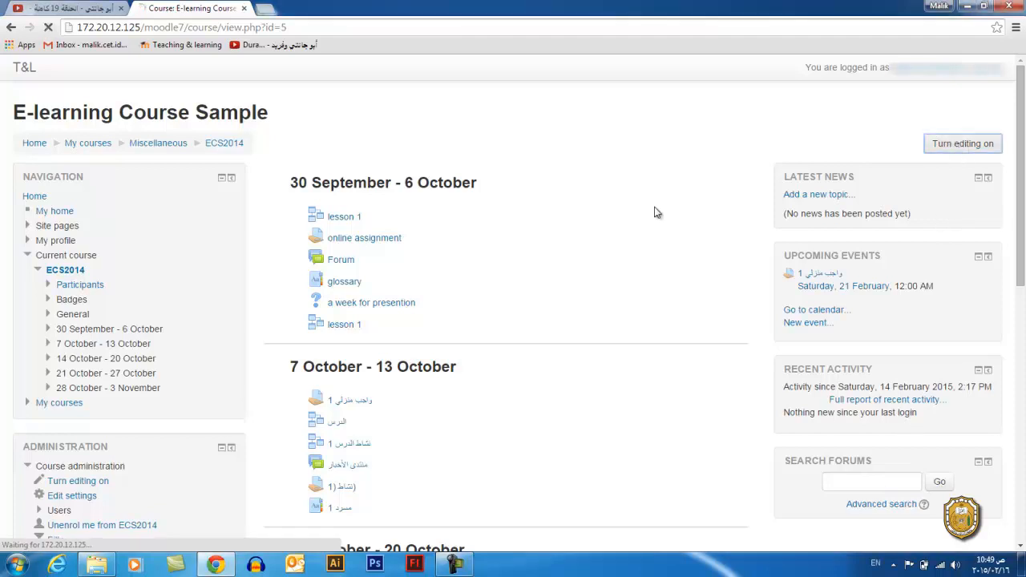
{"action": "left_click", "coordinate": [690, 197]}
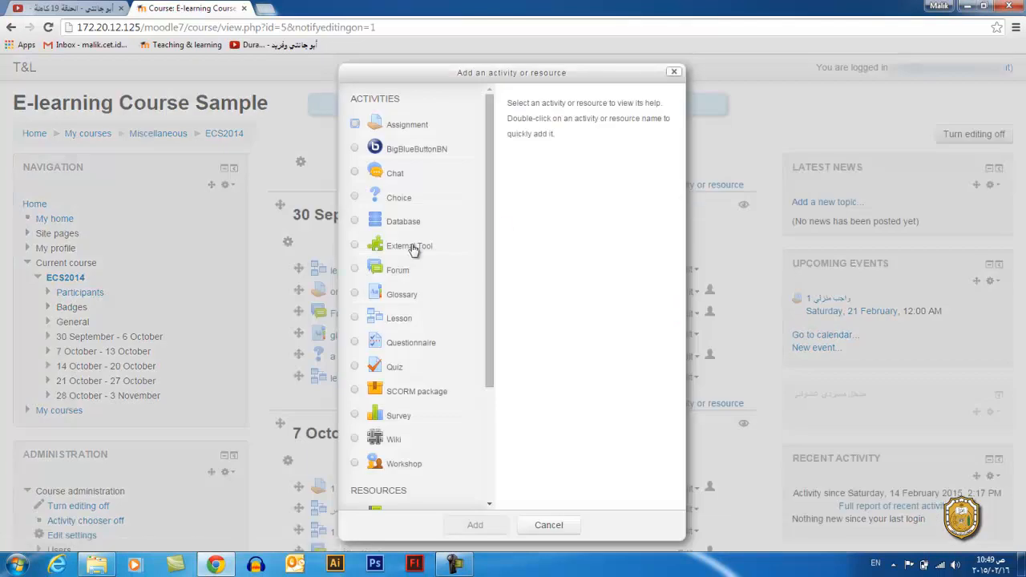
{"action": "left_click", "coordinate": [402, 127]}
{"action": "left_click", "coordinate": [475, 527]}
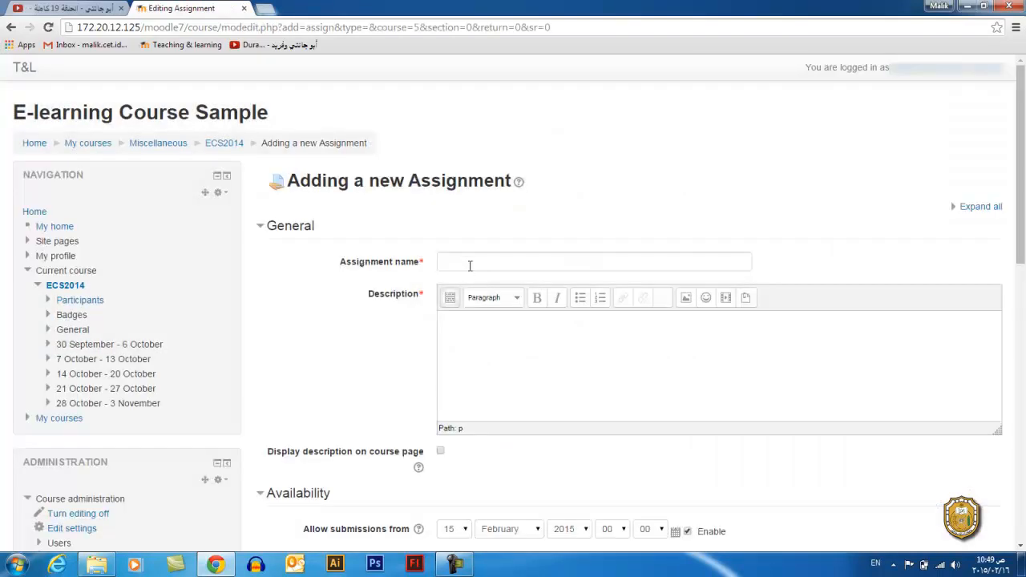
Name the assignment "assignment 1 : rubric 1" and describe it with the same text followed by a short instruction to write an assignment
{"action": "left_click", "coordinate": [468, 262]}
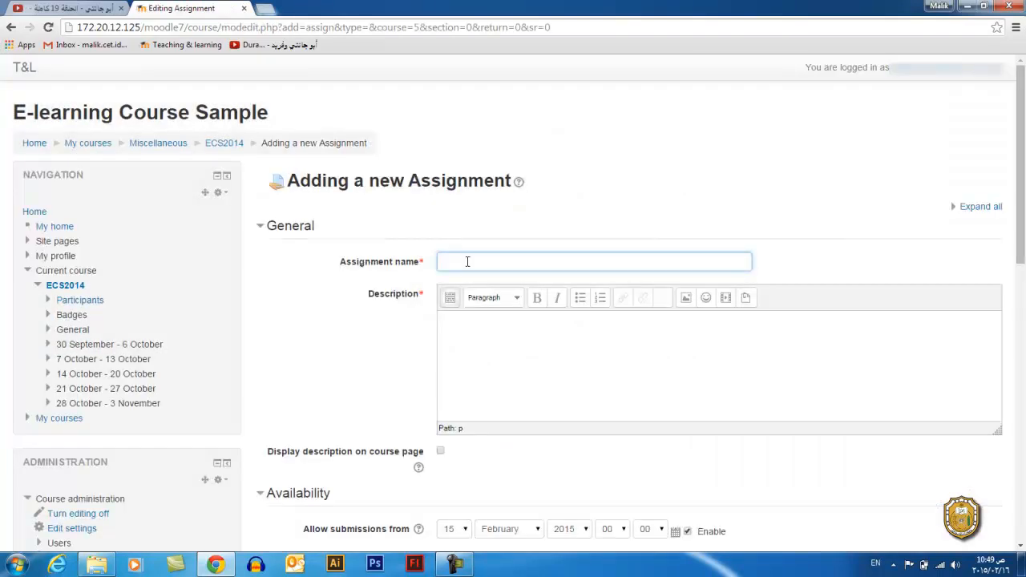
{"action": "type", "text": "assignment 1 : rubric 1"}
{"action": "left_click", "coordinate": [481, 345]}
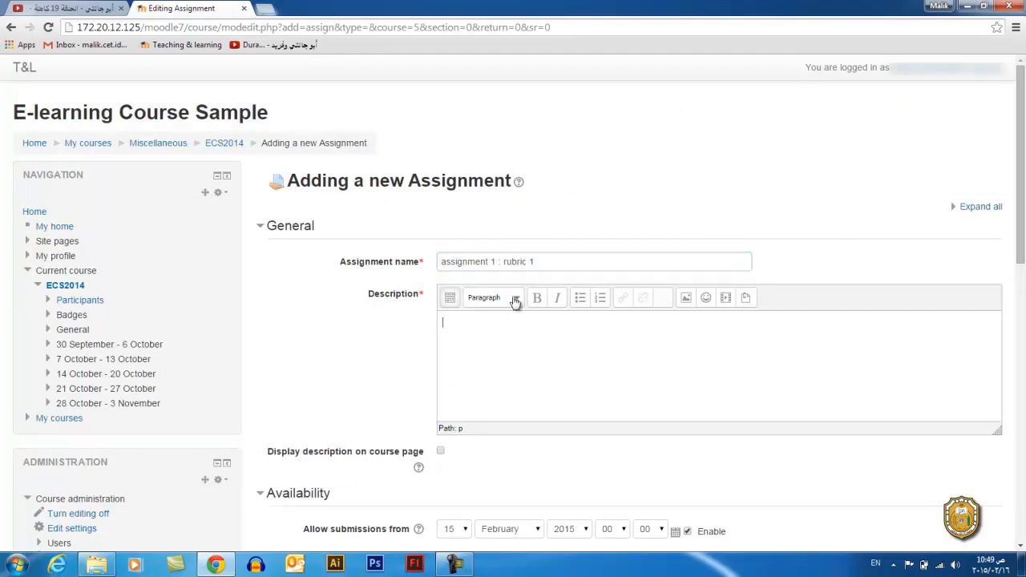
{"action": "left_click_drag", "start_coordinate": [534, 261], "coordinate": [338, 278]}
{"action": "key", "text": "ctrl+c"}
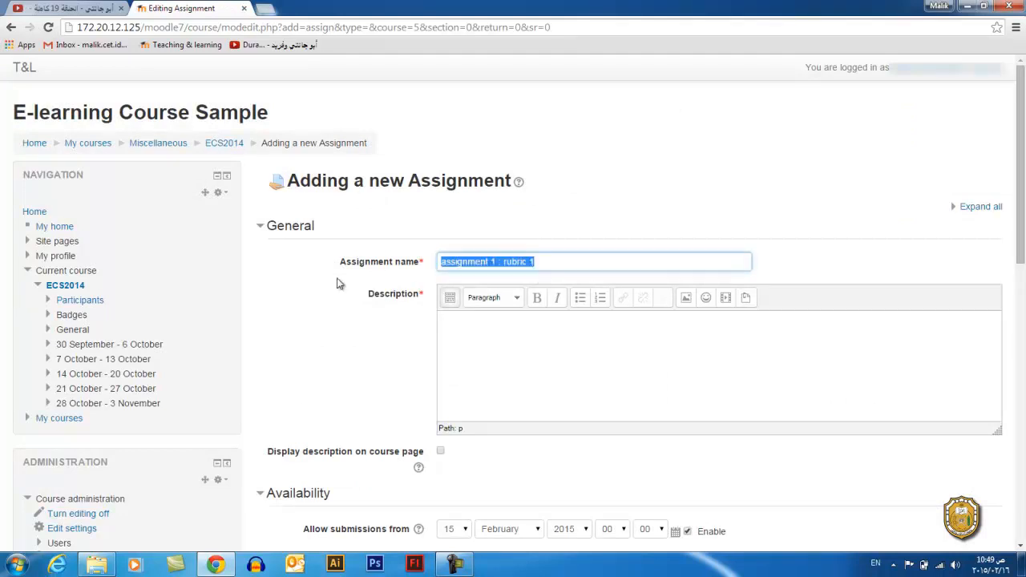
{"action": "left_click", "coordinate": [486, 333]}
{"action": "key", "text": "ctrl+v"}
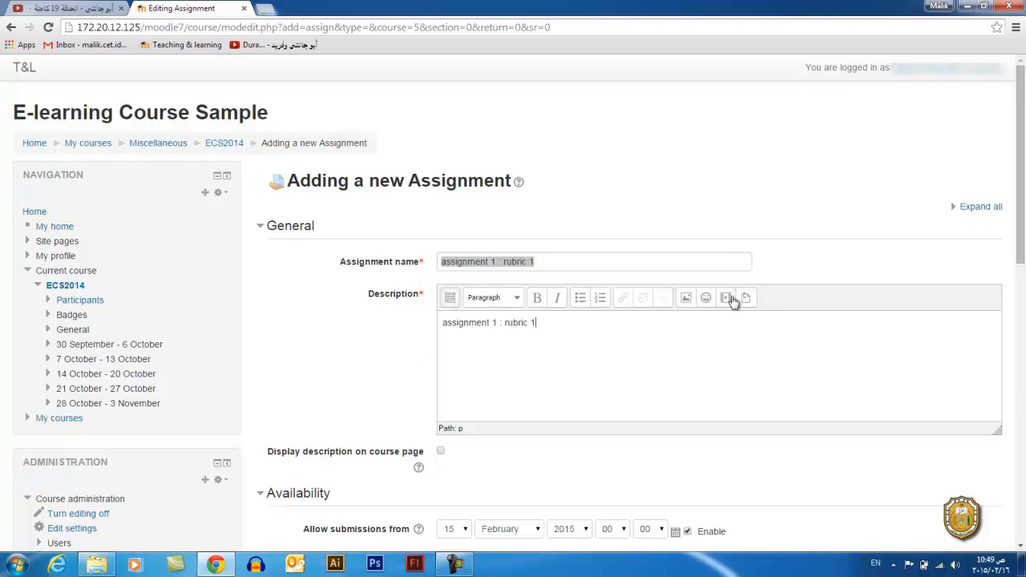
{"action": "type", "text": "writhe a"}
{"action": "type", "text": "n assign"}
Set the assignment's grade type to Point, with maximum points of 100
{"action": "scroll", "coordinate": [1020, 223], "scroll_direction": "down", "scroll_amount": 4}
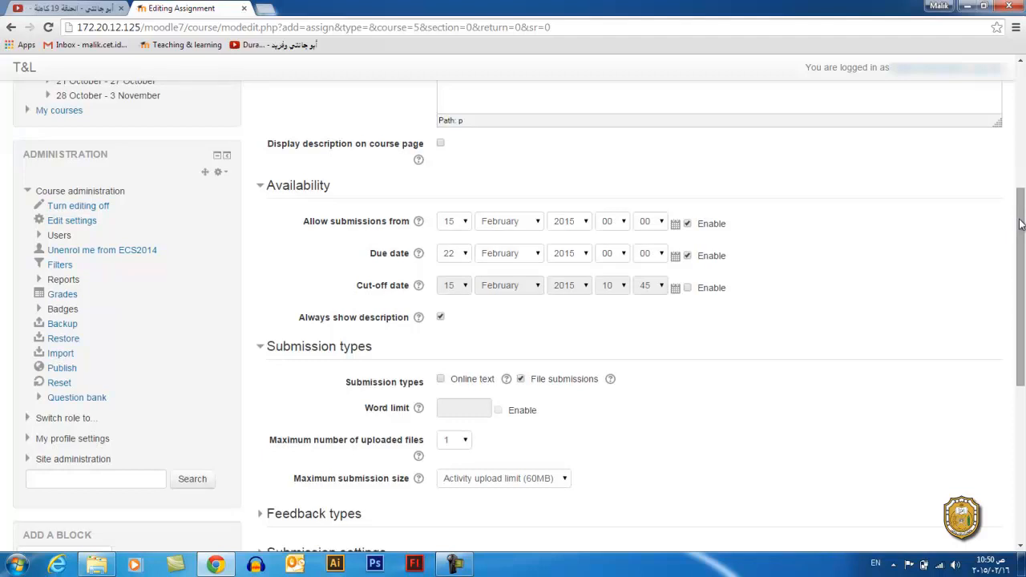
{"action": "scroll", "coordinate": [1010, 197], "scroll_direction": "down", "scroll_amount": 6}
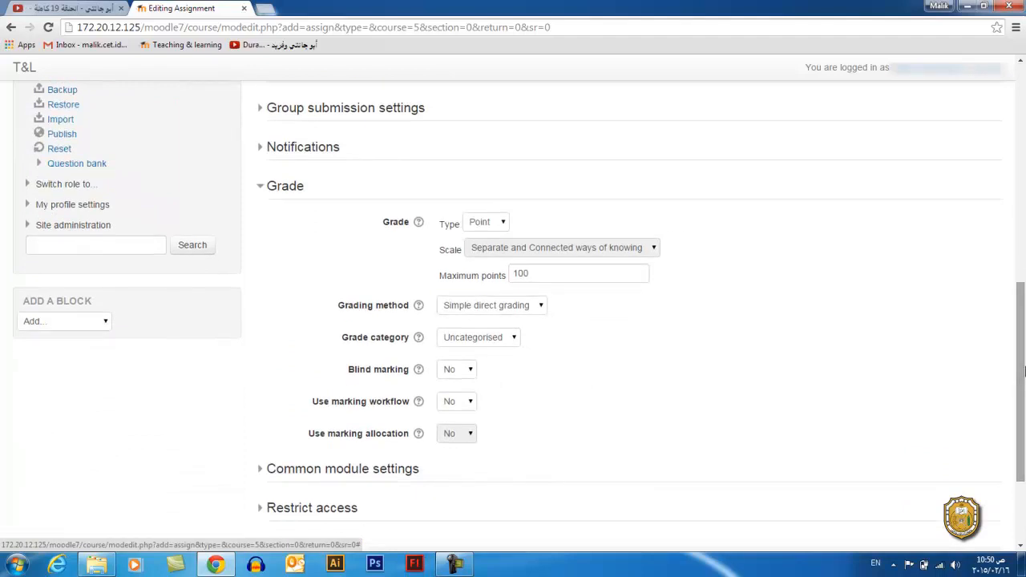
{"action": "left_click", "coordinate": [503, 223]}
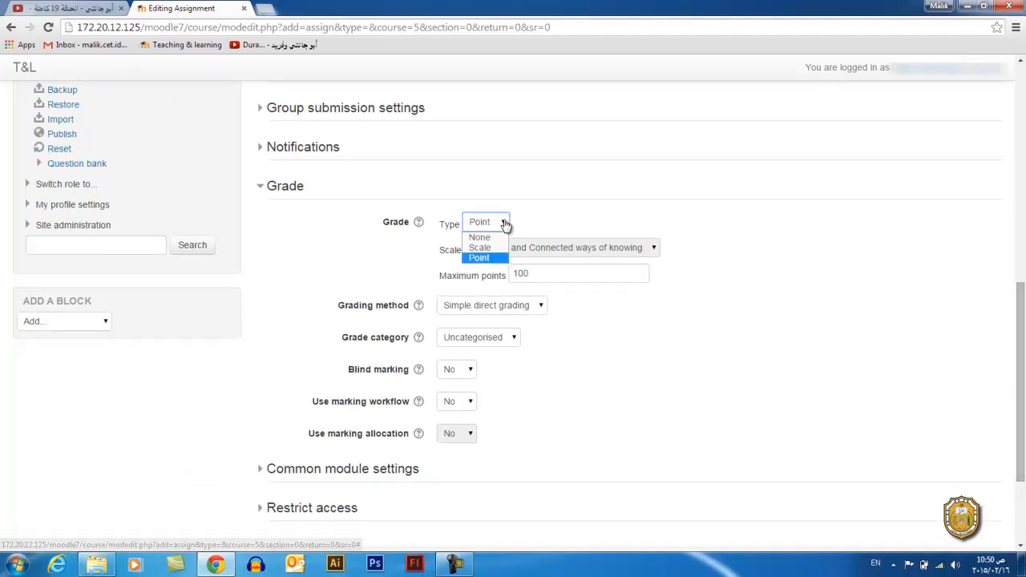
{"action": "left_click", "coordinate": [491, 259]}
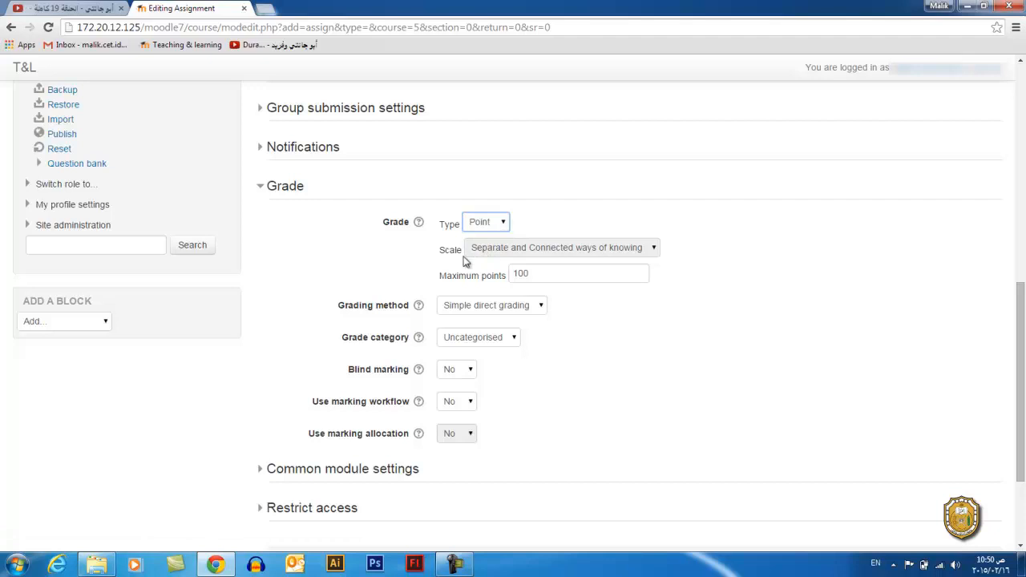
{"action": "double_click", "coordinate": [535, 273]}
{"action": "left_click", "coordinate": [535, 272]}
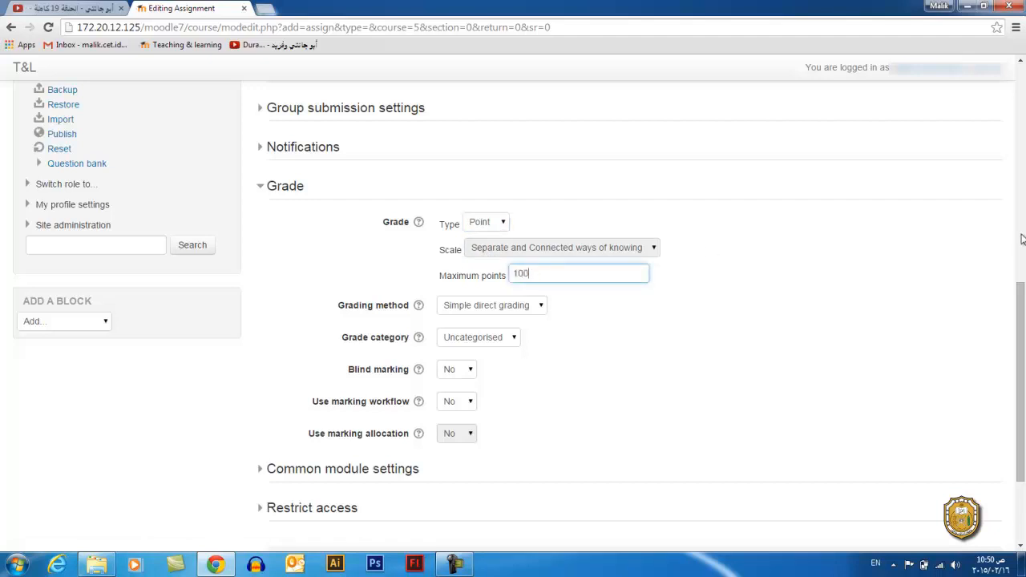
Set the assignment's grading method to Rubric
{"action": "scroll", "coordinate": [670, 320], "scroll_direction": "down", "scroll_amount": 1}
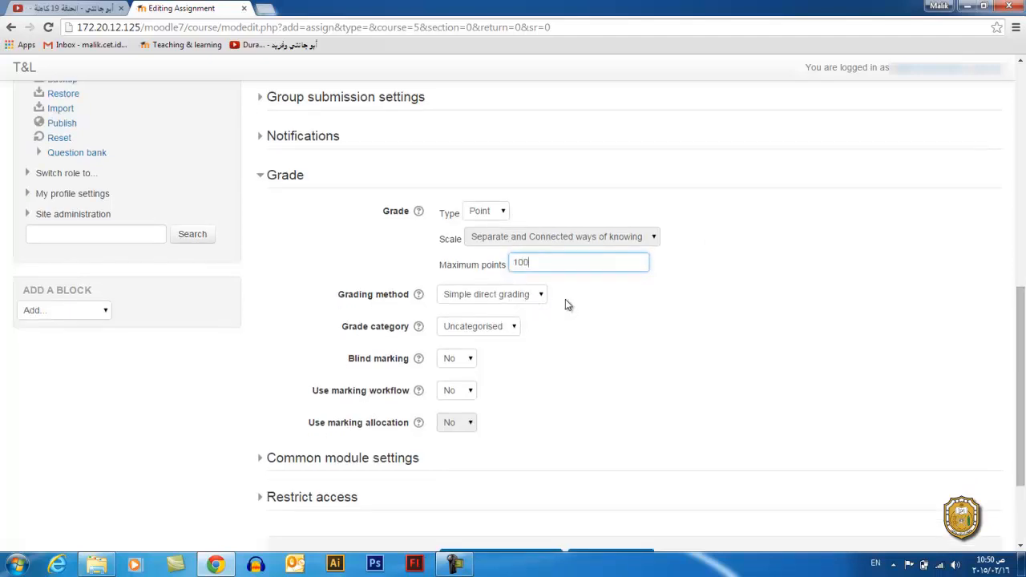
{"action": "left_click", "coordinate": [542, 298]}
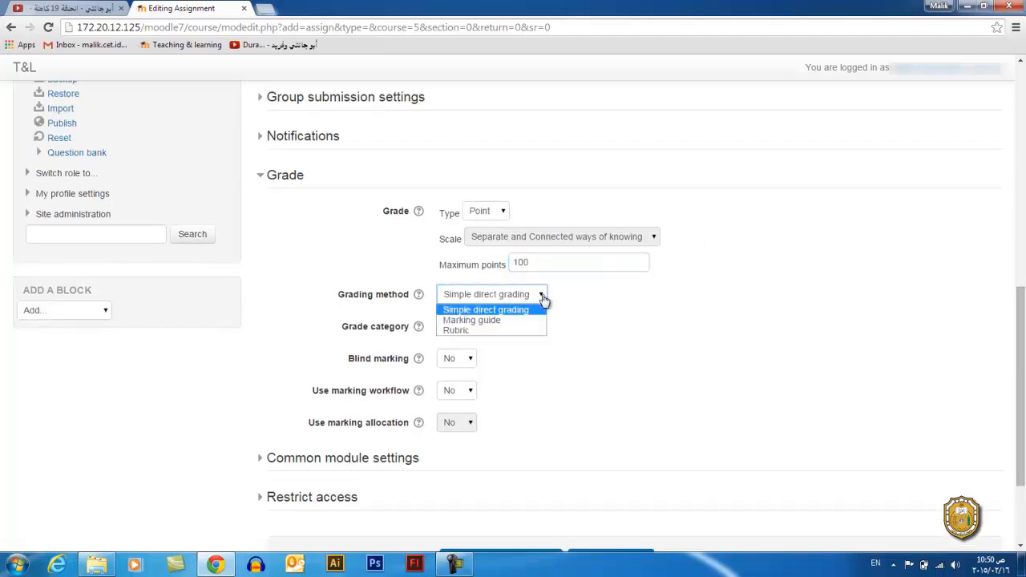
{"action": "left_click", "coordinate": [471, 333]}
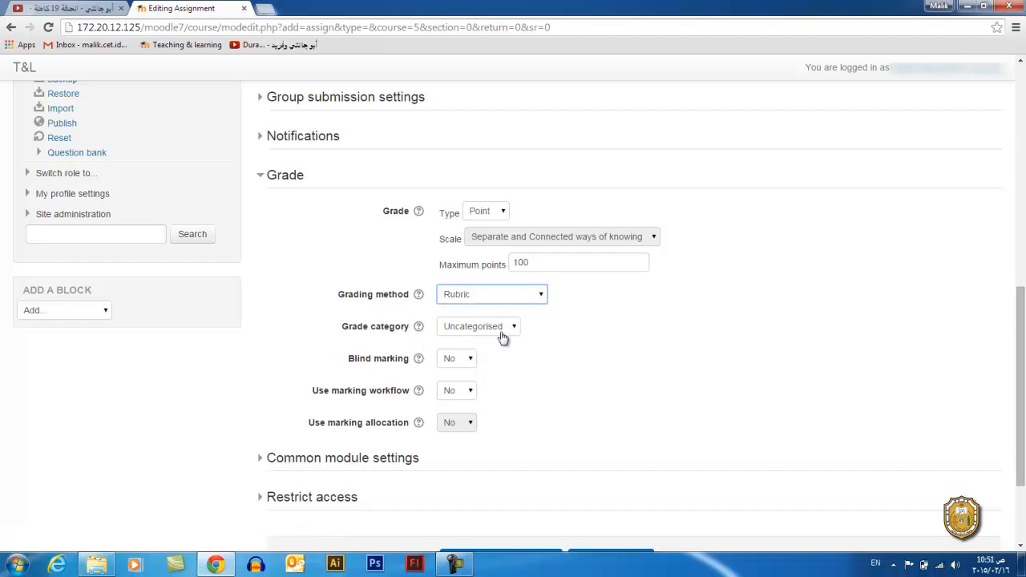
Set blind marking, marking workflow and marking allocation to Yes, and save and display the assignment
{"action": "left_click_drag", "start_coordinate": [1017, 312], "coordinate": [1011, 355]}
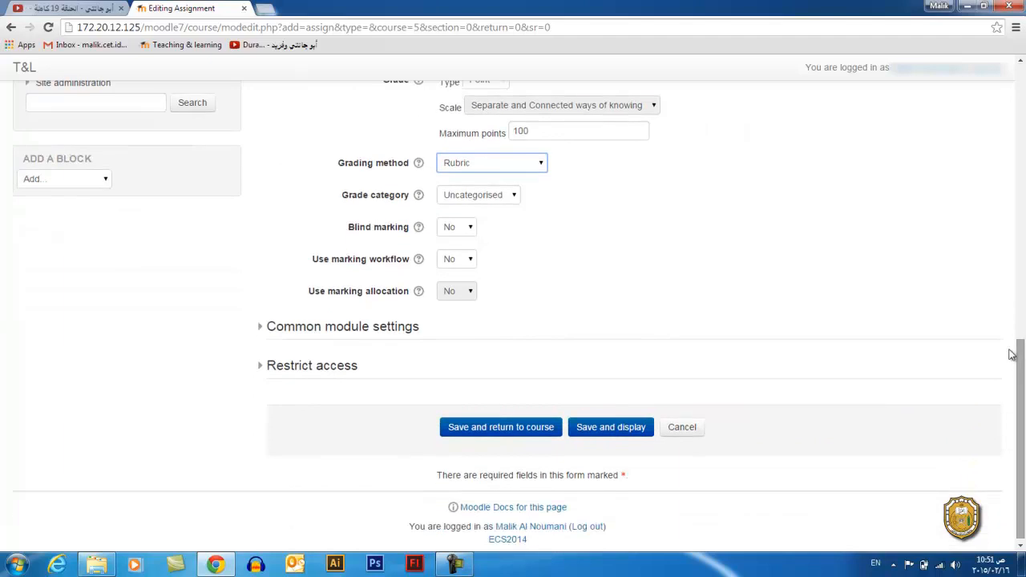
{"action": "left_click", "coordinate": [468, 230]}
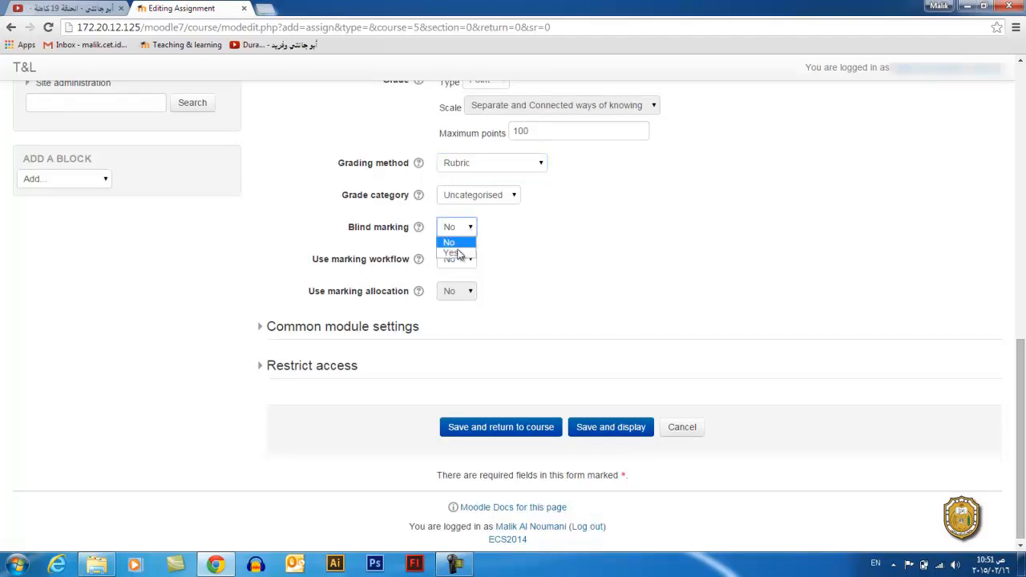
{"action": "left_click", "coordinate": [458, 253]}
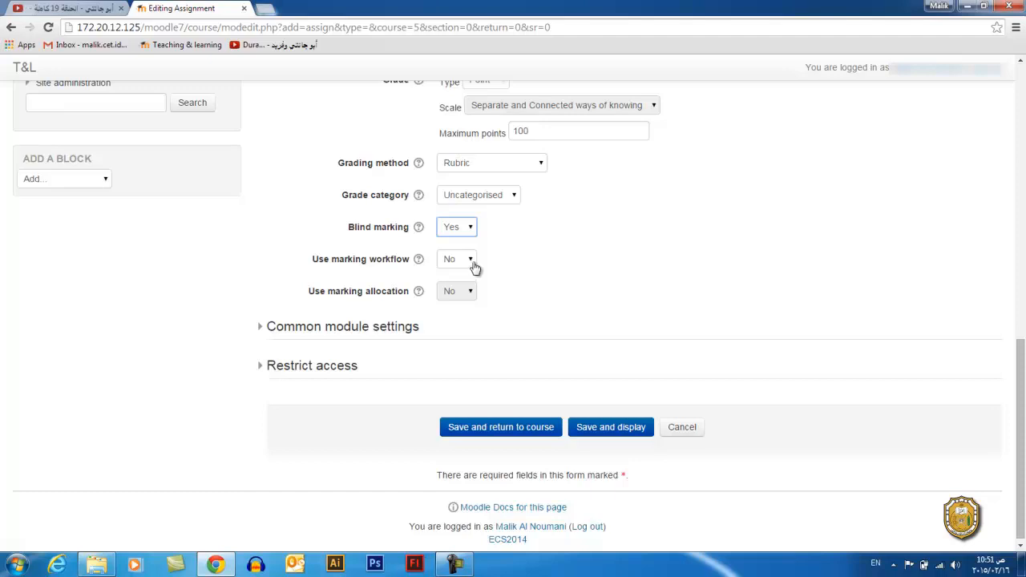
{"action": "left_click", "coordinate": [473, 267]}
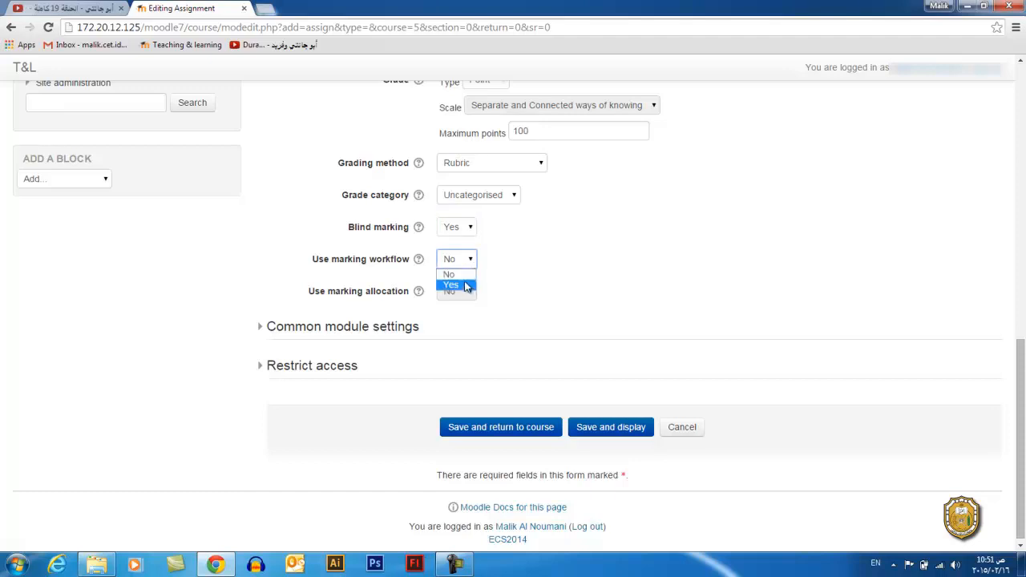
{"action": "left_click", "coordinate": [463, 287]}
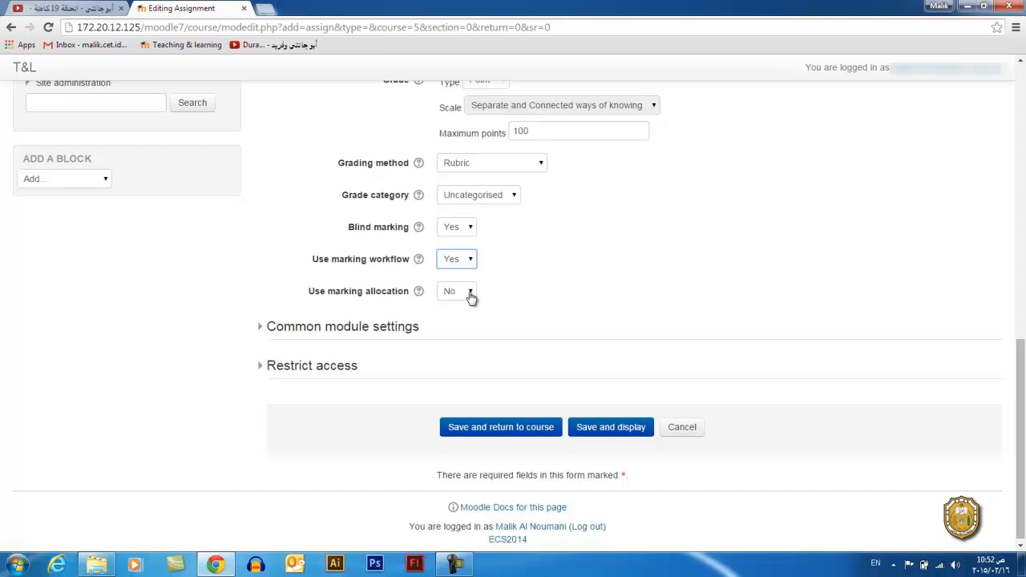
{"action": "left_click", "coordinate": [470, 295]}
{"action": "left_click", "coordinate": [463, 313]}
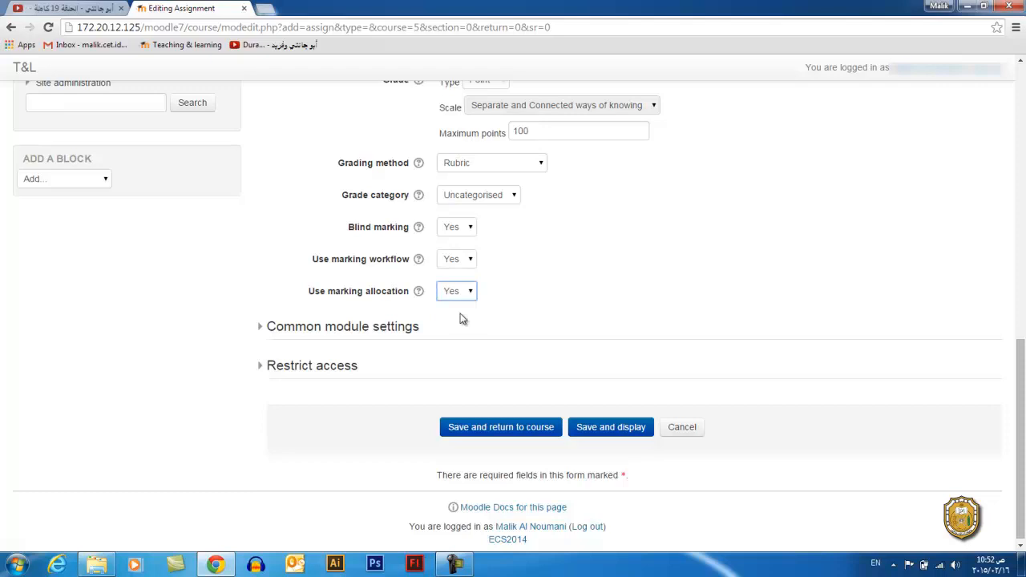
{"action": "left_click", "coordinate": [602, 432]}
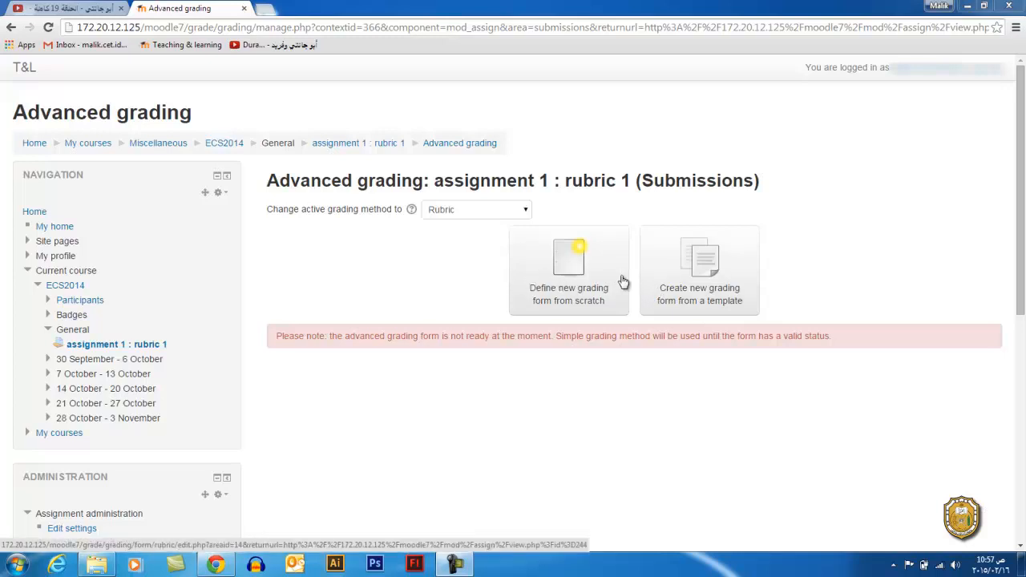
Define a new grading form from scratch, named "rubric 1" and described as "rubric 1 for assignment 1"
{"action": "left_click", "coordinate": [585, 279]}
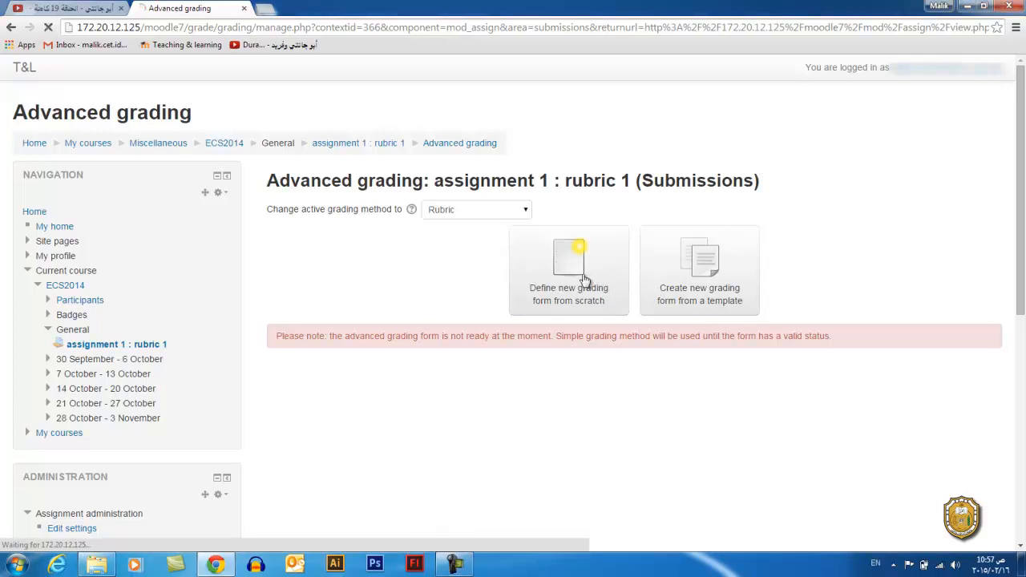
{"action": "left_click", "coordinate": [452, 170]}
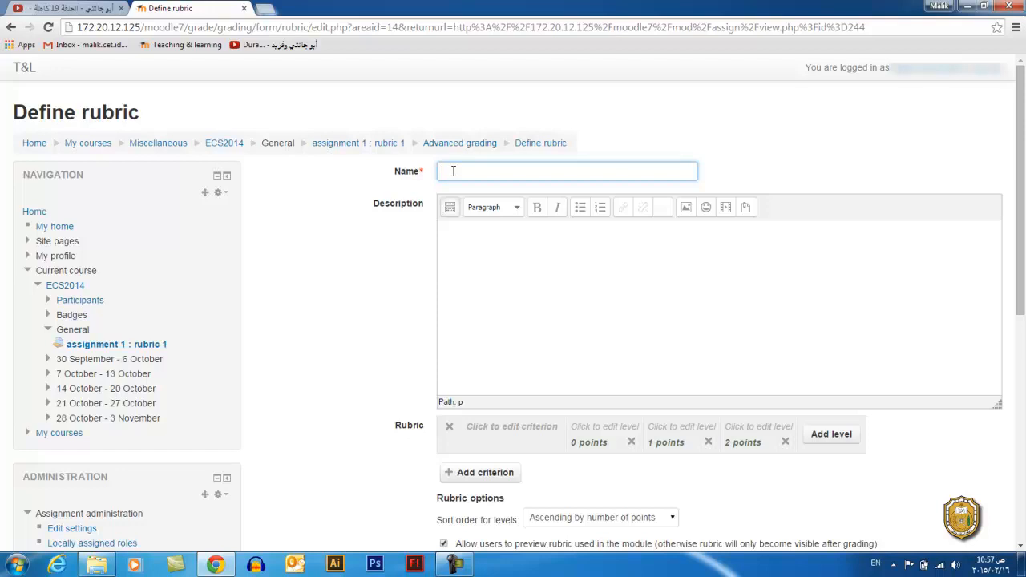
{"action": "type", "text": "rubric 1"}
{"action": "left_click", "coordinate": [459, 254]}
{"action": "type", "text": "ru"}
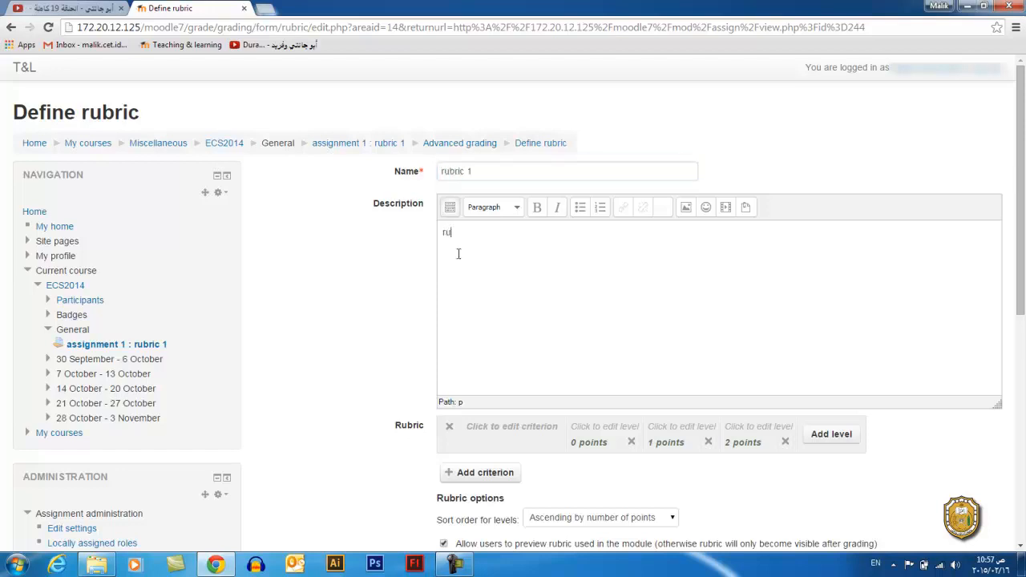
{"action": "type", "text": "bric 1 for assif"}
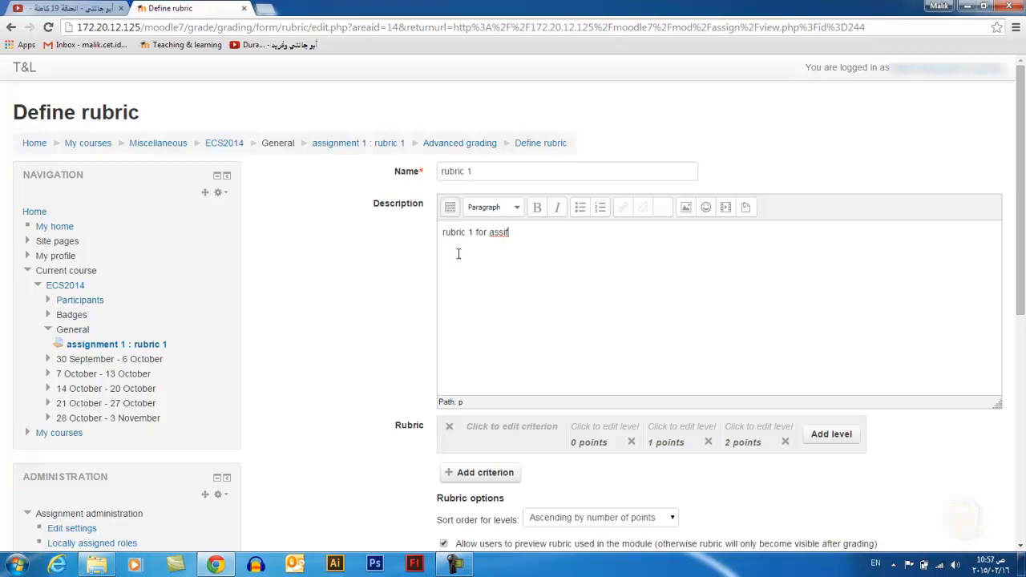
{"action": "key", "text": "BackSpace"}
{"action": "type", "text": "gnment 1"}
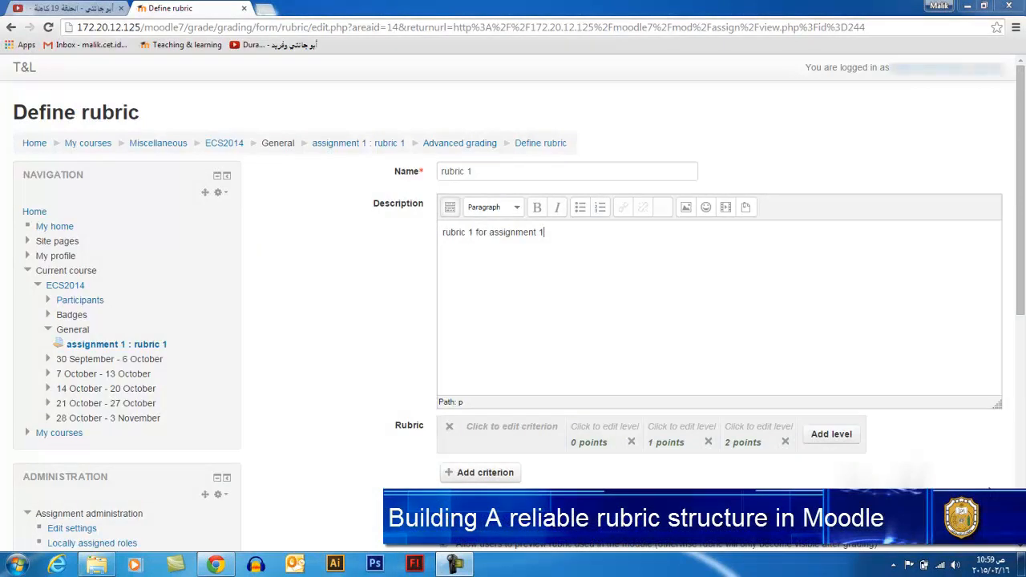
Name the first rubric criterion "spilling" with the ascending levels "lots of spilling mistakes", "some spilling mistakes" and "no spilling mistakes"
{"action": "left_click_drag", "start_coordinate": [1021, 275], "coordinate": [1021, 330]}
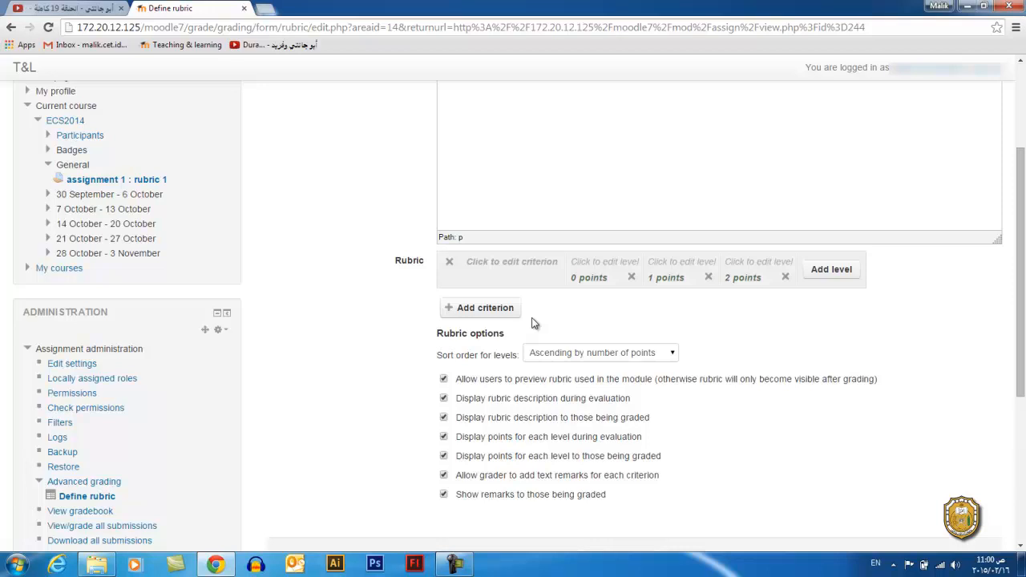
{"action": "left_click", "coordinate": [481, 261]}
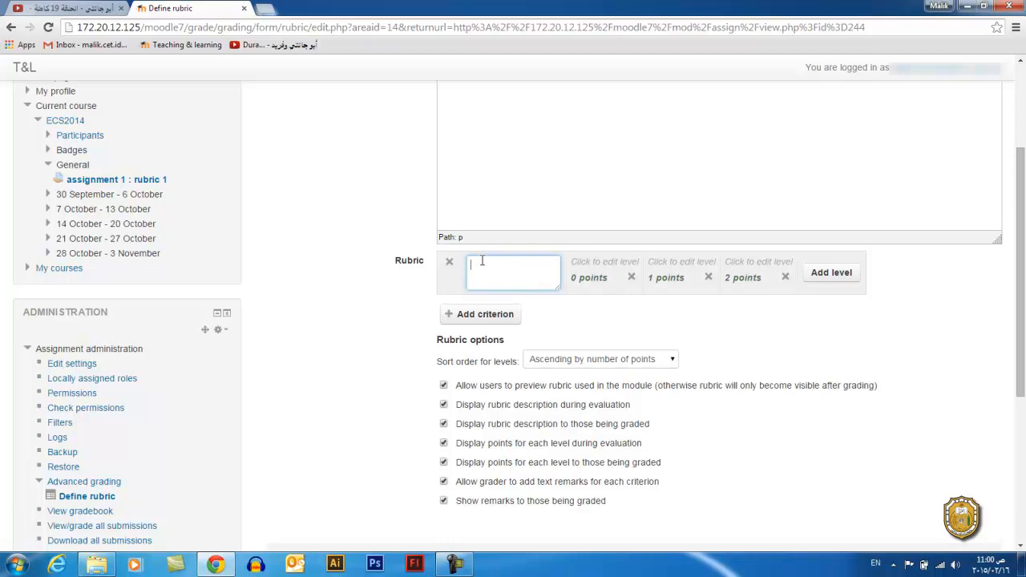
{"action": "type", "text": "spilling"}
{"action": "left_click", "coordinate": [597, 261]}
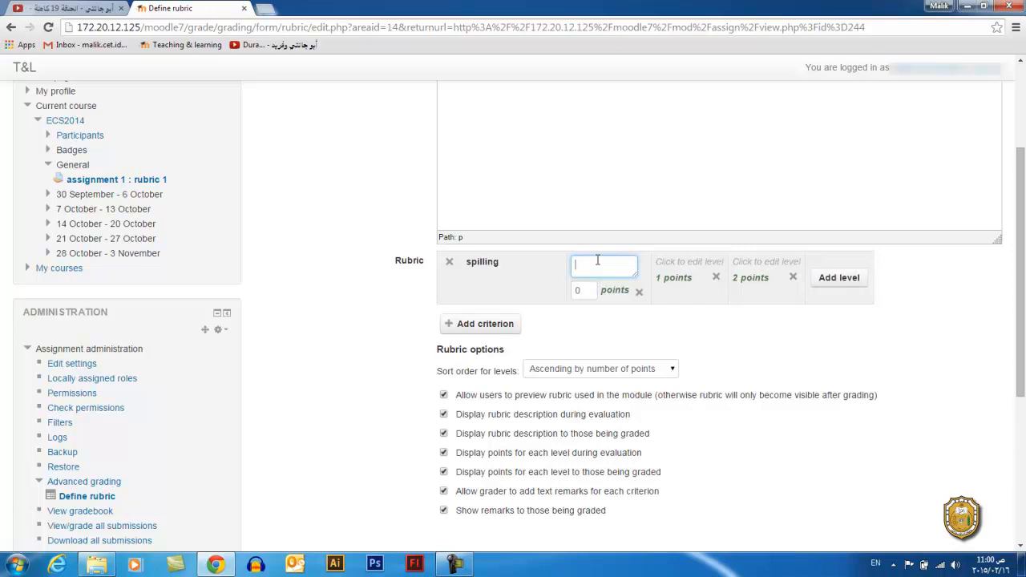
{"action": "type", "text": "lots of spilling mistakes"}
{"action": "left_click", "coordinate": [666, 263]}
{"action": "type", "text": "some spilling mistakes"}
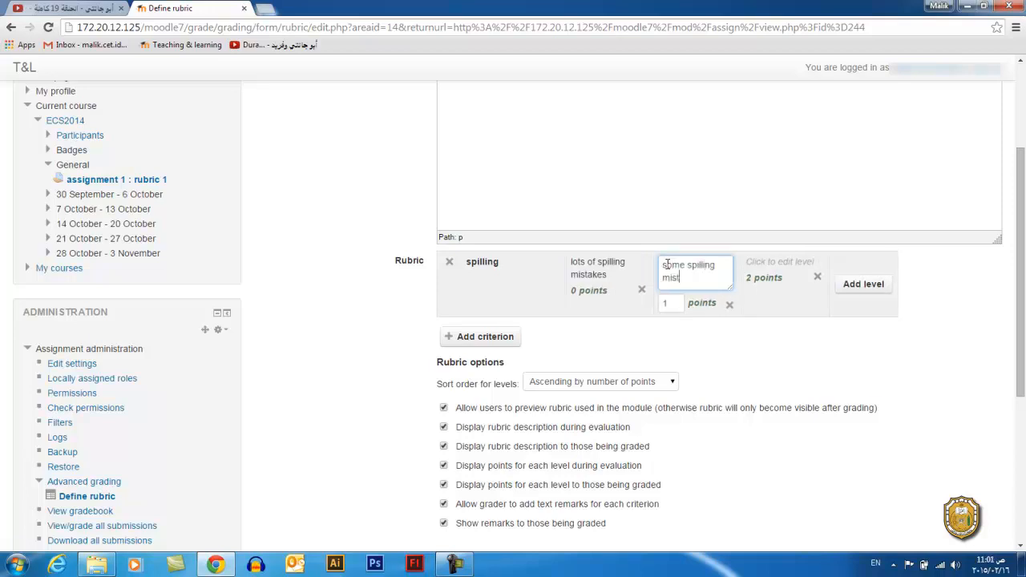
{"action": "left_click", "coordinate": [772, 263]}
{"action": "type", "text": "no sp"}
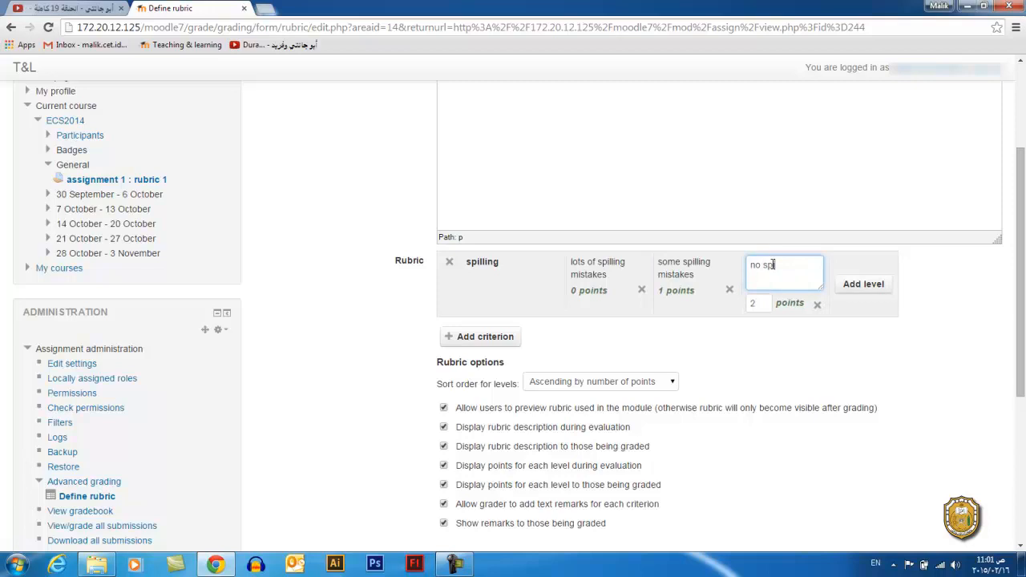
{"action": "type", "text": "illing mistakes"}
Add a second rubric criterion "logic" with the ascending levels "no logic at all", "some logic" and "logical"
{"action": "left_click", "coordinate": [473, 340]}
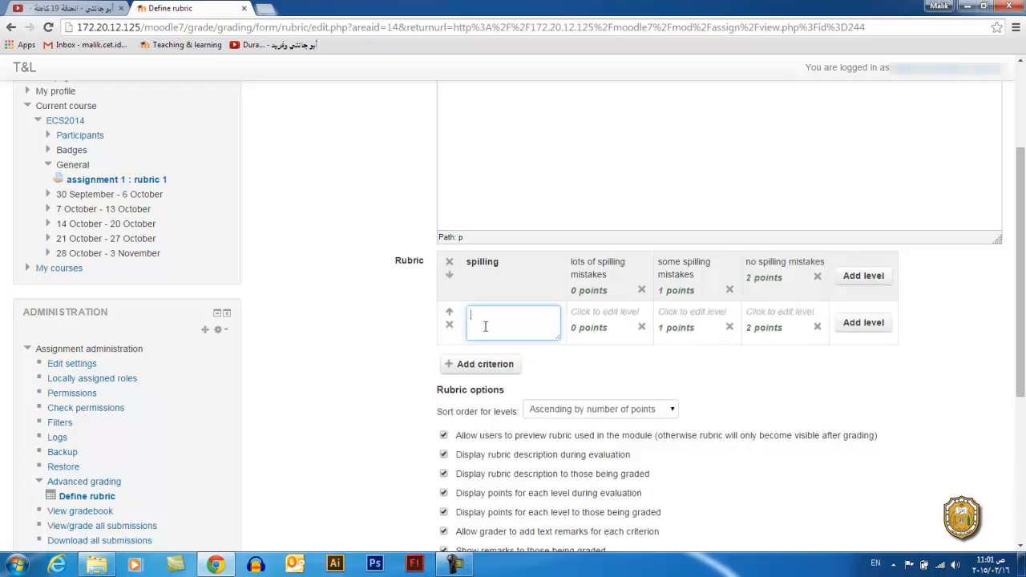
{"action": "type", "text": "logic"}
{"action": "left_click", "coordinate": [593, 315]}
{"action": "type", "text": "no l"}
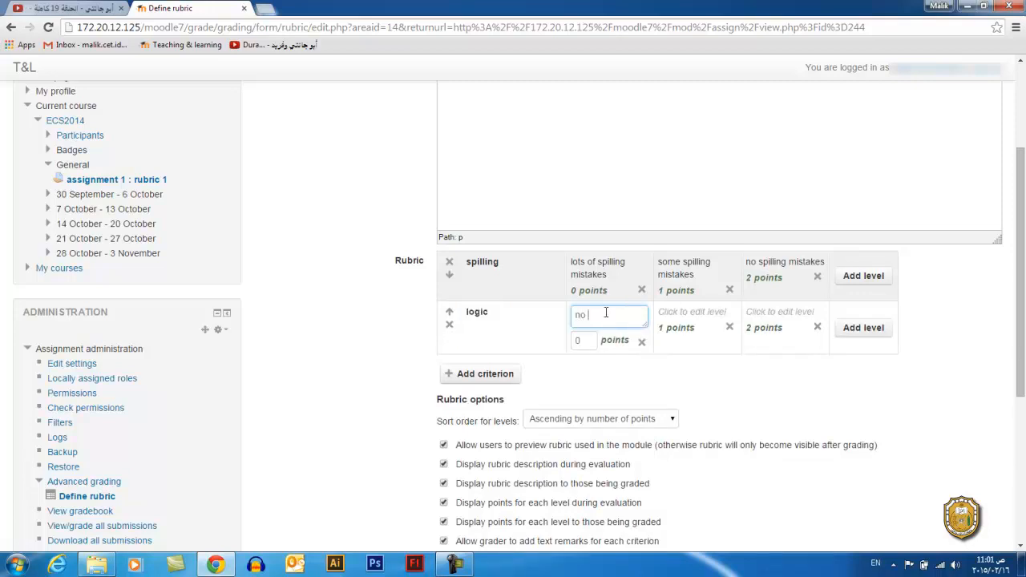
{"action": "type", "text": "ogic at all"}
{"action": "left_click", "coordinate": [691, 312]}
{"action": "type", "text": "some logic"}
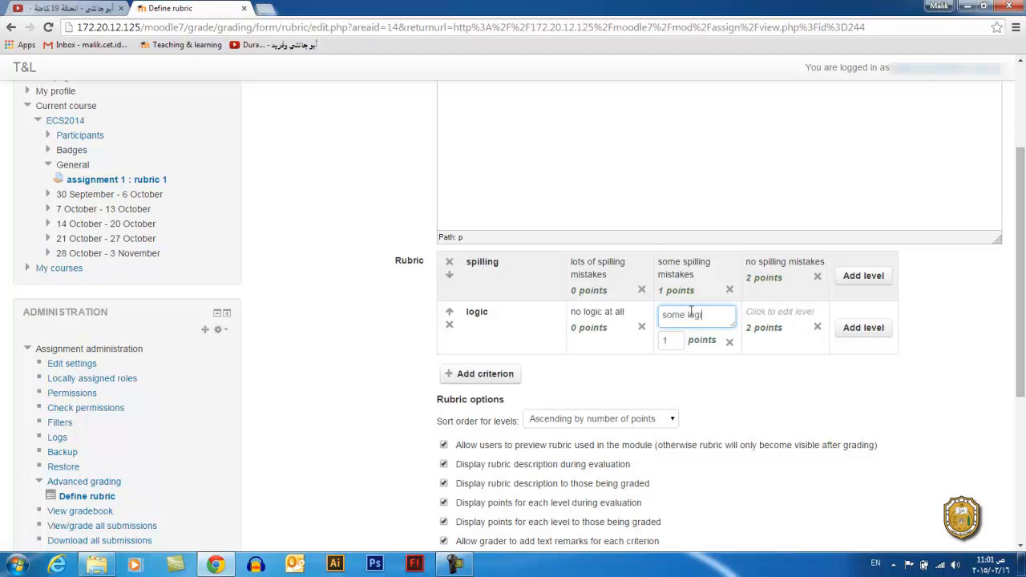
{"action": "left_click", "coordinate": [778, 312]}
{"action": "type", "text": "logical"}
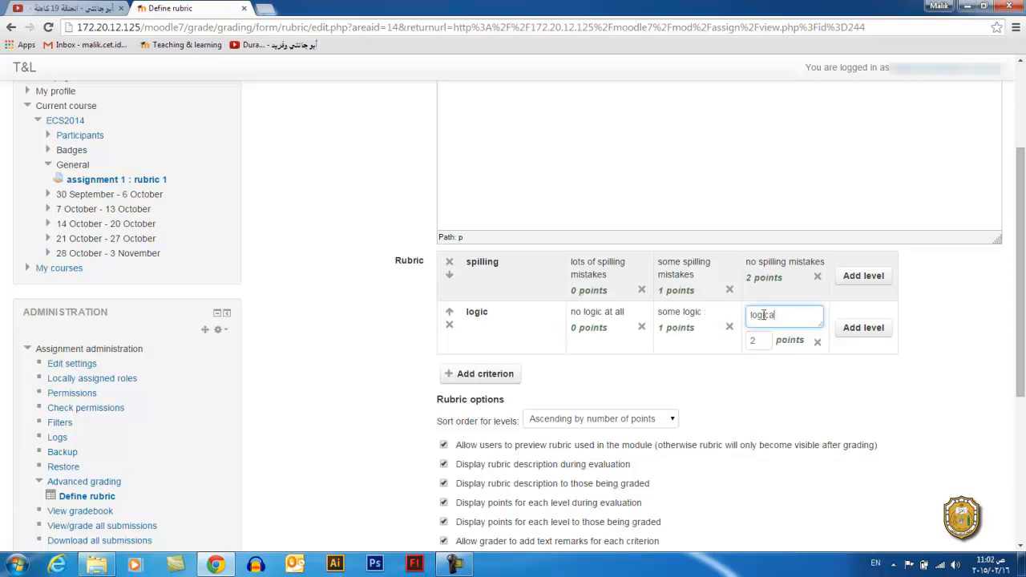
Add a "structure" criterion with the levels "no structure clear", "acceptable structure", "good structure" and an added fourth level "well structured"
{"action": "left_click", "coordinate": [489, 372]}
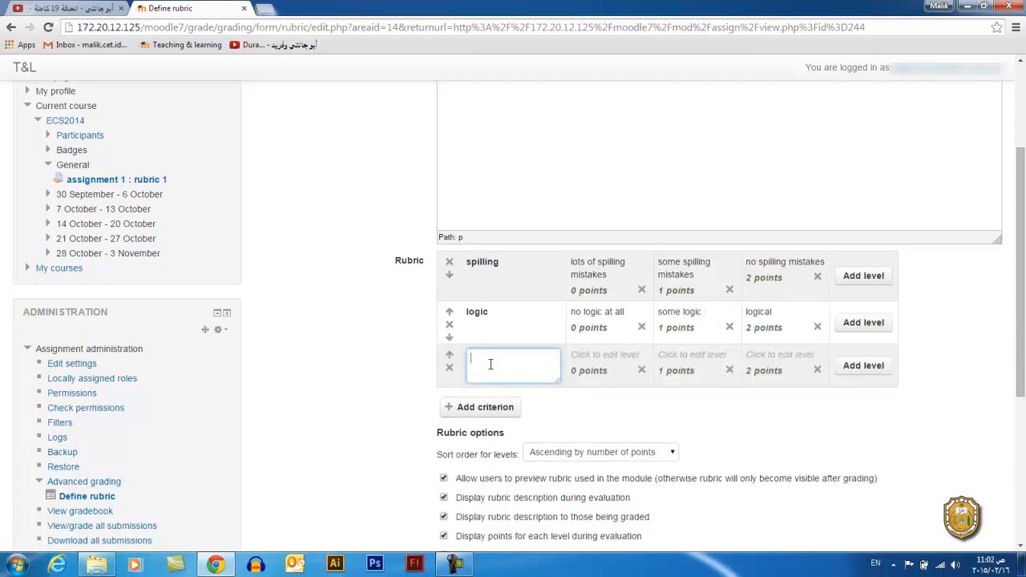
{"action": "type", "text": "struc"}
{"action": "type", "text": "tur"}
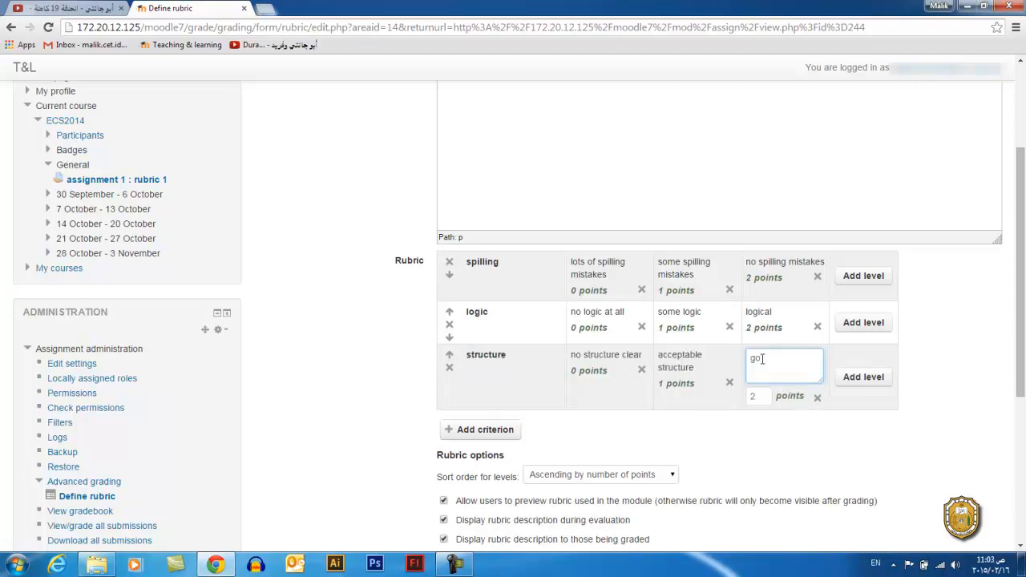
{"action": "type", "text": "od structure"}
{"action": "left_click", "coordinate": [858, 378]}
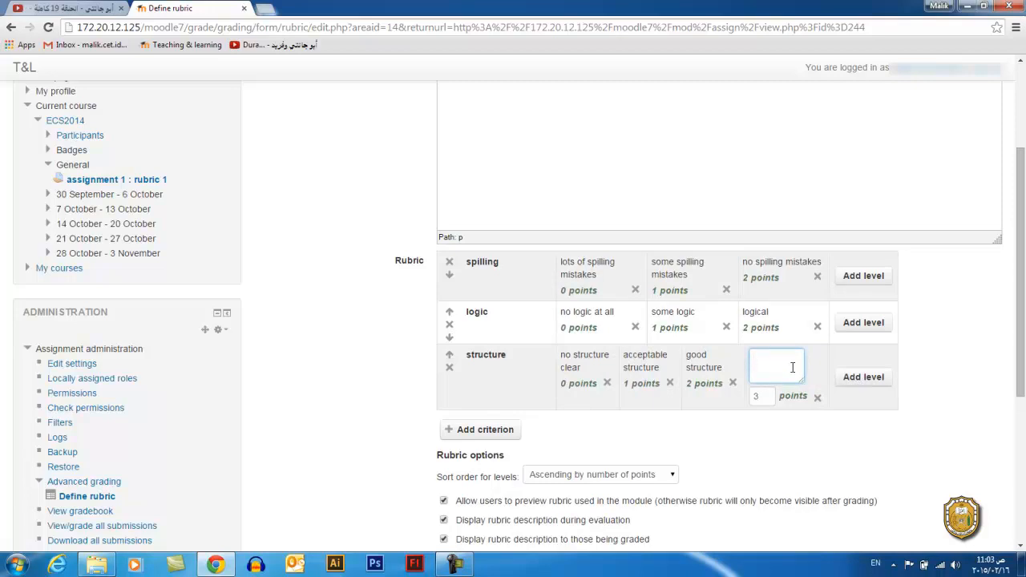
{"action": "type", "text": "well structured"}
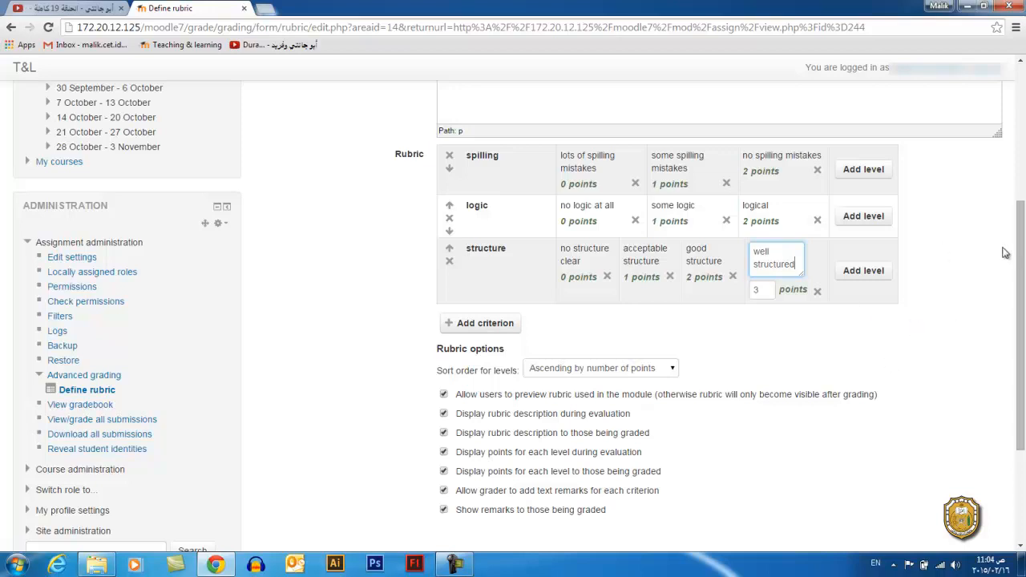
Keep the default rubric options and save the rubric as ready for use
{"action": "scroll", "coordinate": [1020, 272], "scroll_direction": "down", "scroll_amount": 1}
{"action": "left_click_drag", "start_coordinate": [1020, 272], "coordinate": [1020, 274]}
{"action": "left_click", "coordinate": [678, 278]}
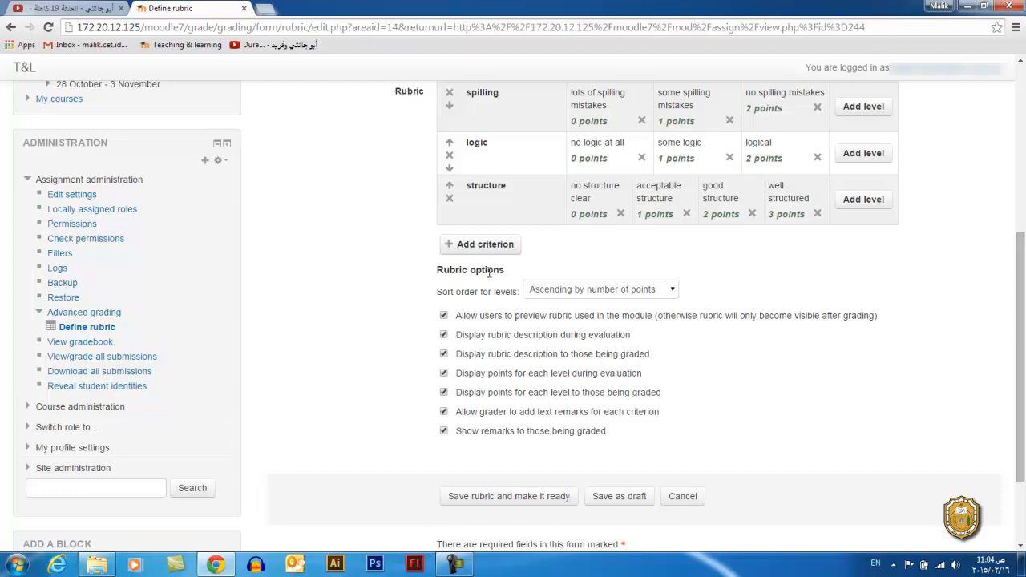
{"action": "scroll", "coordinate": [488, 272], "scroll_direction": "down", "scroll_amount": 1}
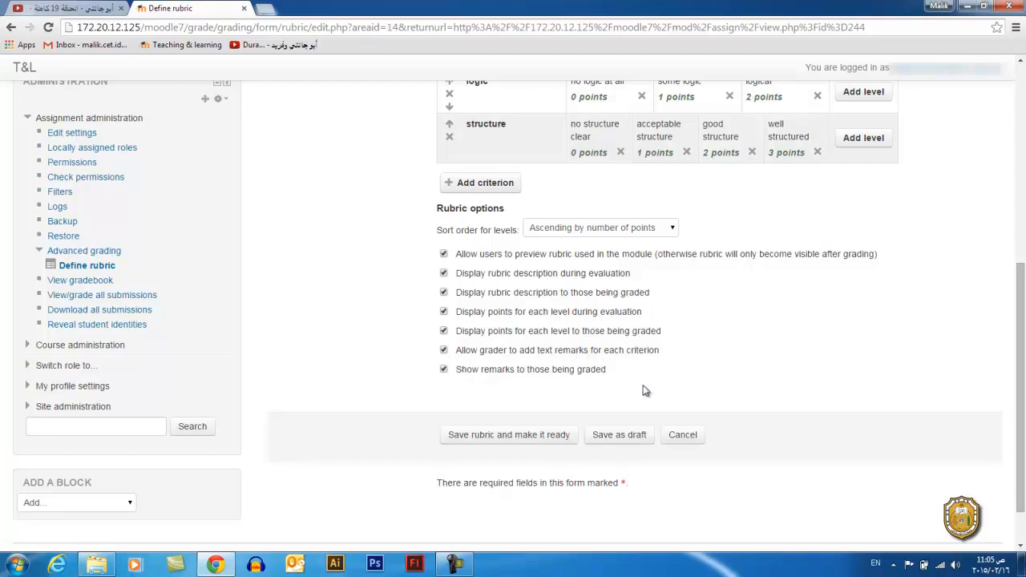
{"action": "left_click", "coordinate": [502, 439]}
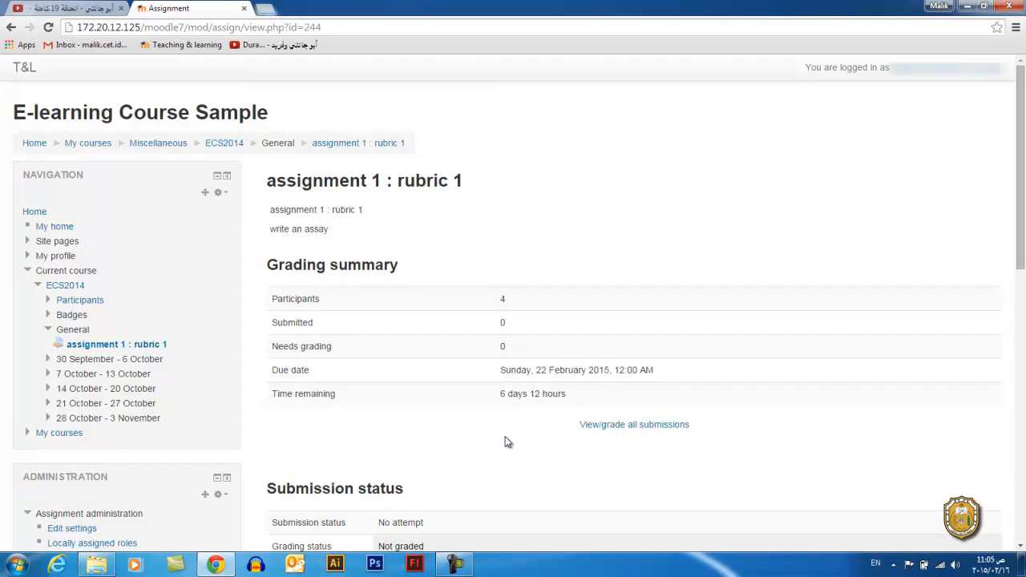
{"action": "left_click_drag", "start_coordinate": [1020, 200], "coordinate": [1011, 443]}
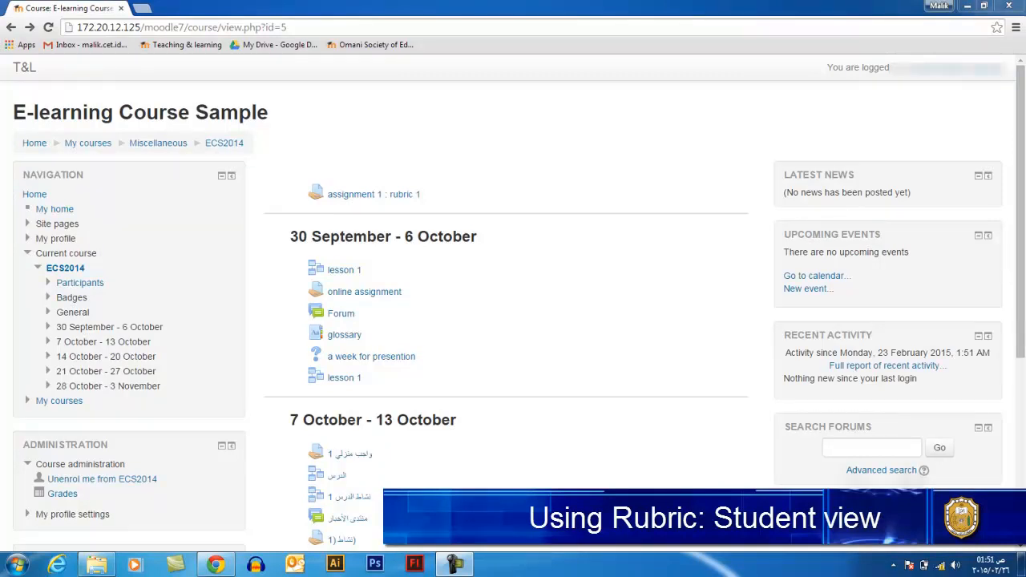
In the student view, open "assignment 1 : rubric 1", review its grading criteria and start adding a submission
{"action": "left_click", "coordinate": [349, 197]}
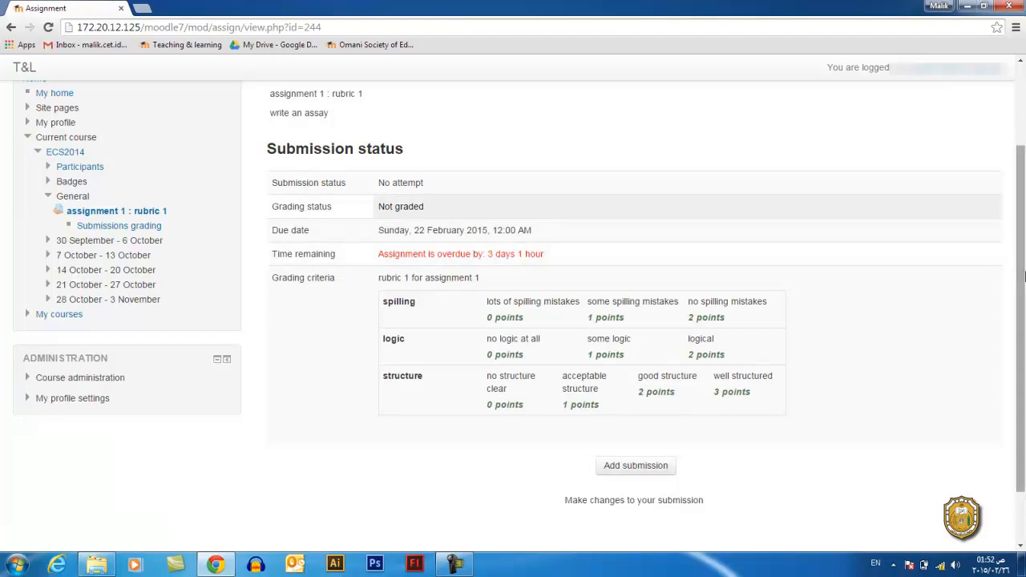
{"action": "scroll", "coordinate": [1022, 286], "scroll_direction": "up", "scroll_amount": 1}
{"action": "scroll", "coordinate": [1018, 309], "scroll_direction": "down", "scroll_amount": 2}
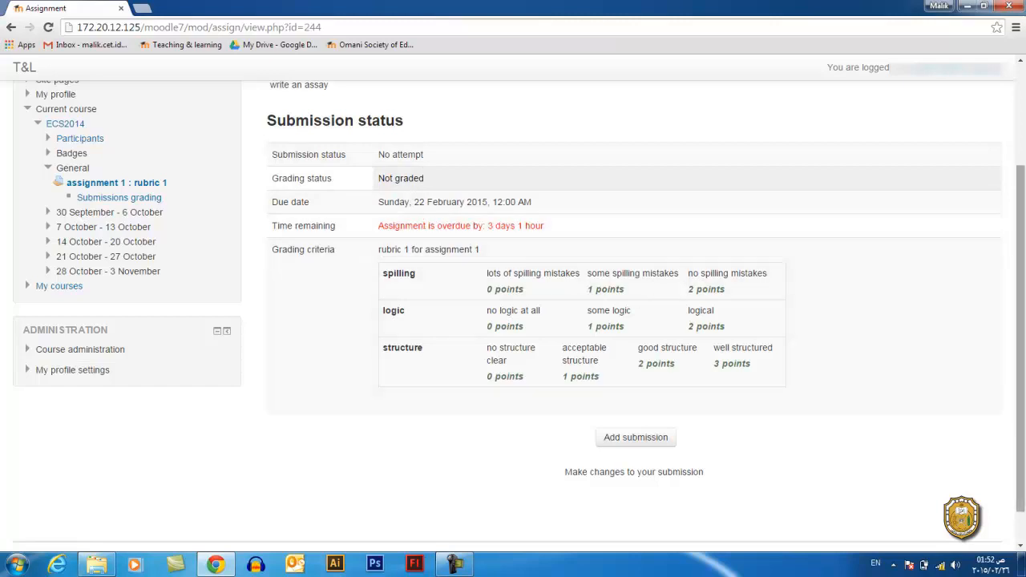
{"action": "scroll", "coordinate": [473, 317], "scroll_direction": "down", "scroll_amount": 1}
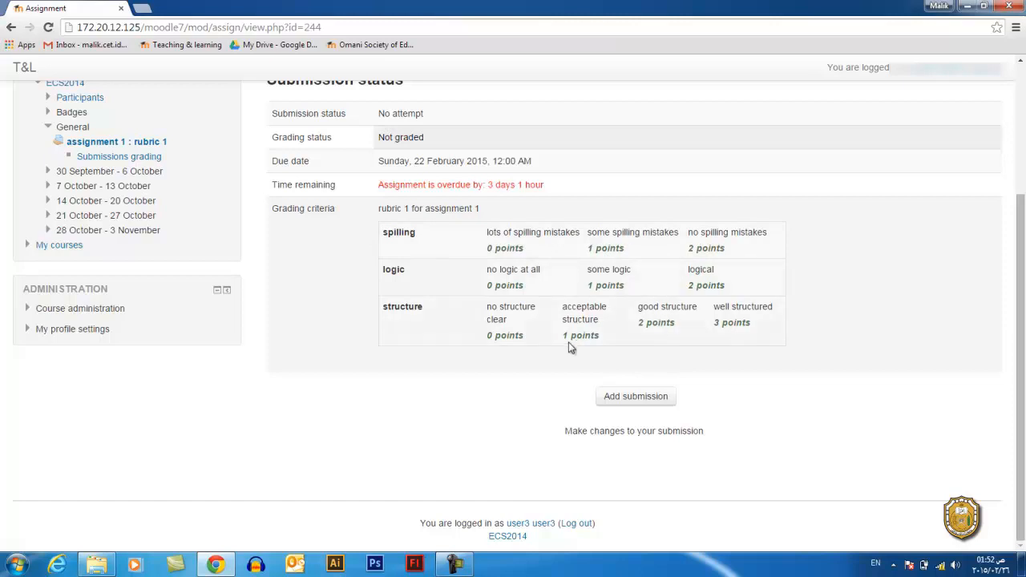
{"action": "left_click", "coordinate": [627, 398]}
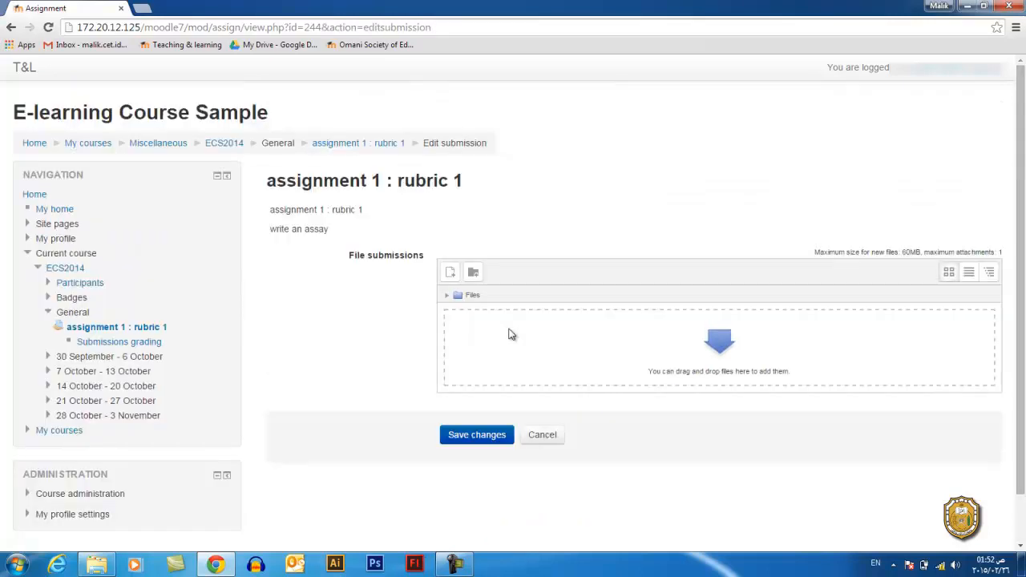
Choose the workshop proposal Word document from the desktop's OQNHE folder as the submission's attachment
{"action": "left_click", "coordinate": [719, 343]}
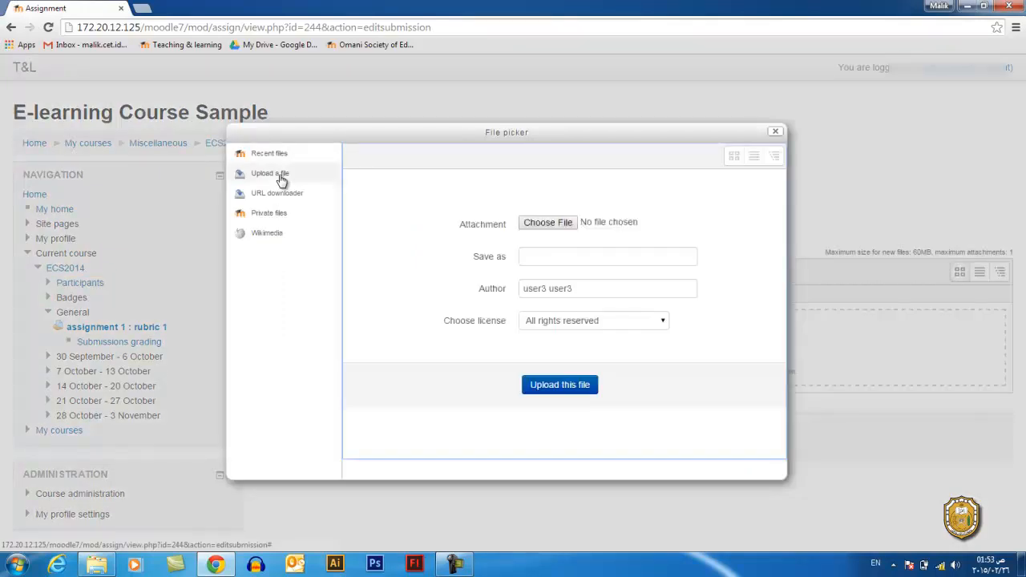
{"action": "left_click", "coordinate": [539, 224]}
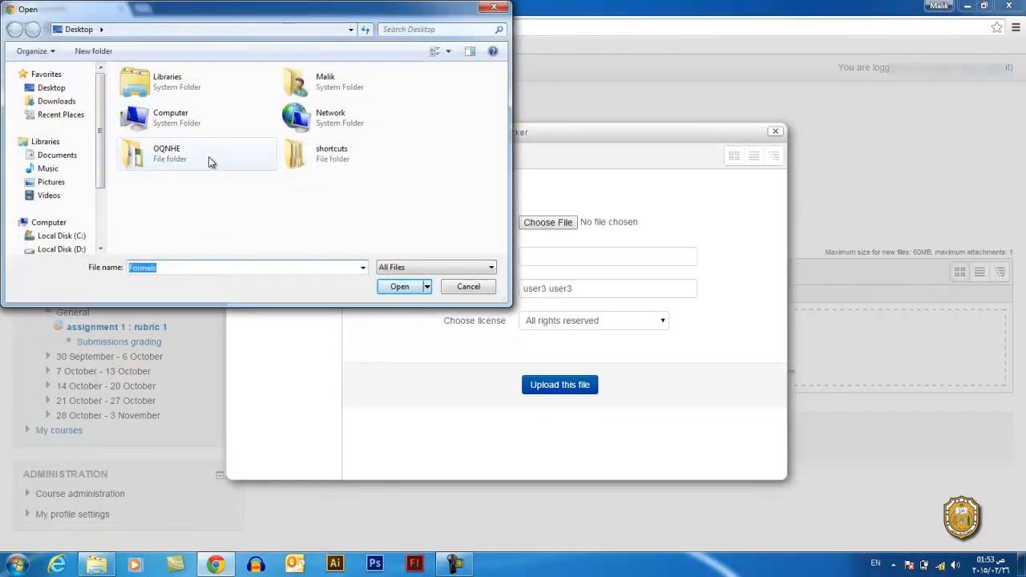
{"action": "double_click", "coordinate": [153, 156]}
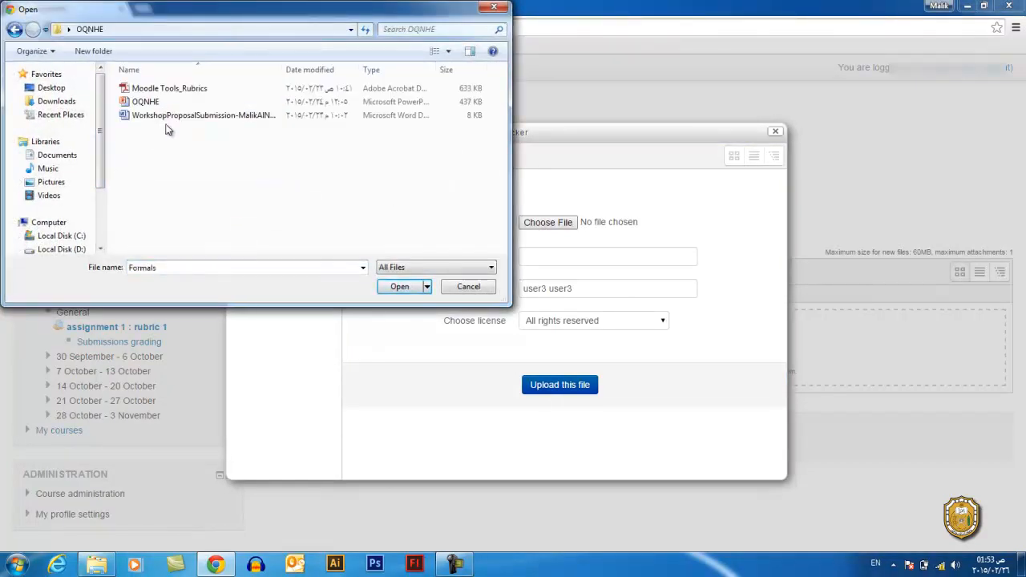
{"action": "left_click", "coordinate": [160, 118]}
{"action": "left_click", "coordinate": [397, 288]}
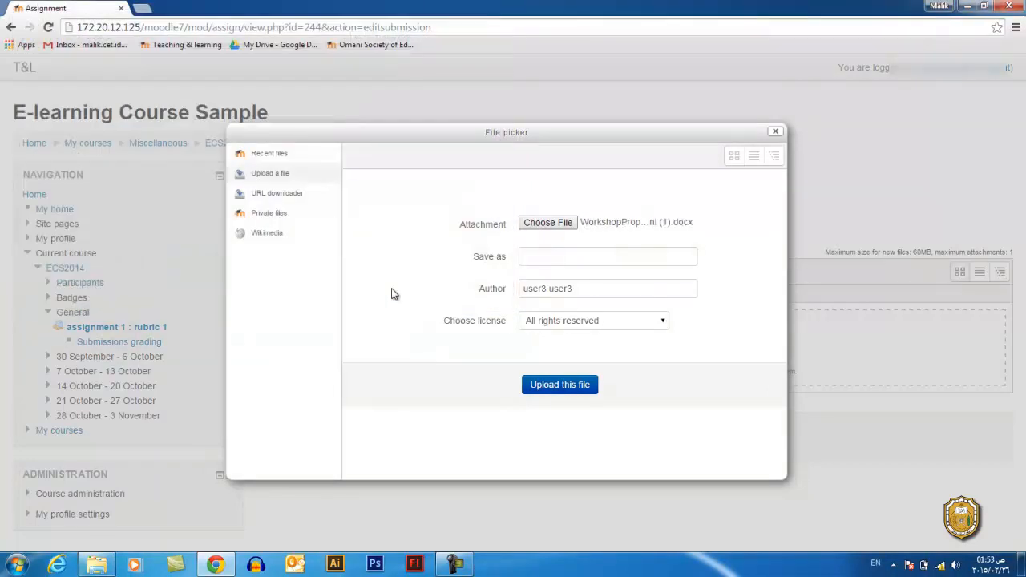
Upload the attachment under the name "assignment 1" and save the submission
{"action": "left_click", "coordinate": [538, 258]}
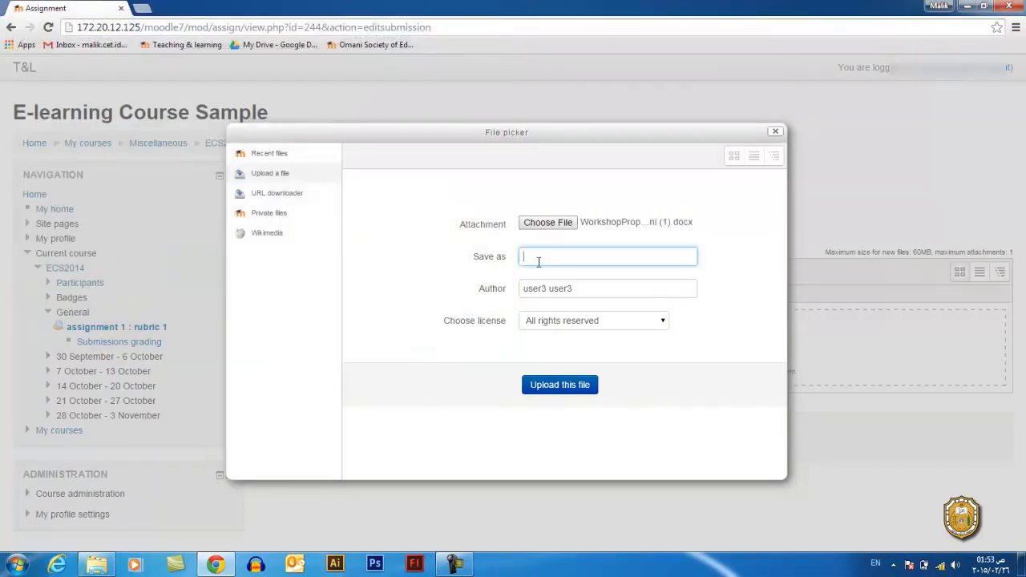
{"action": "type", "text": "assignment 1"}
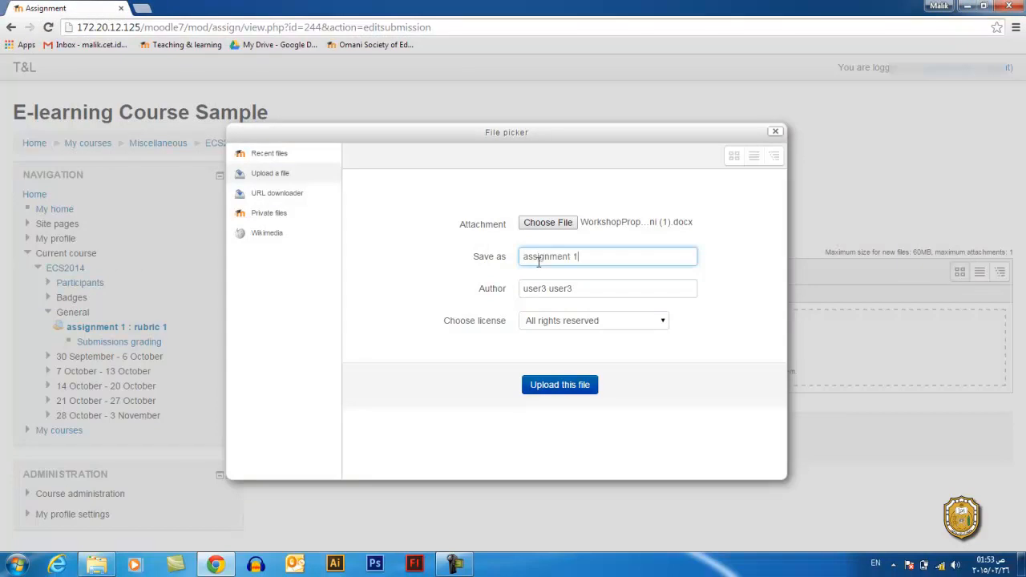
{"action": "left_click", "coordinate": [559, 384]}
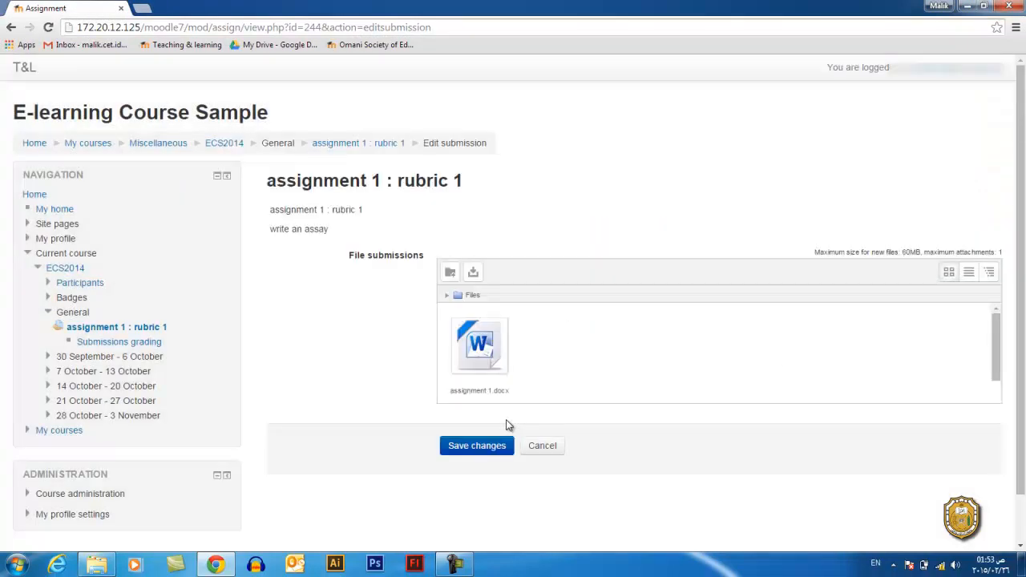
{"action": "left_click", "coordinate": [479, 446]}
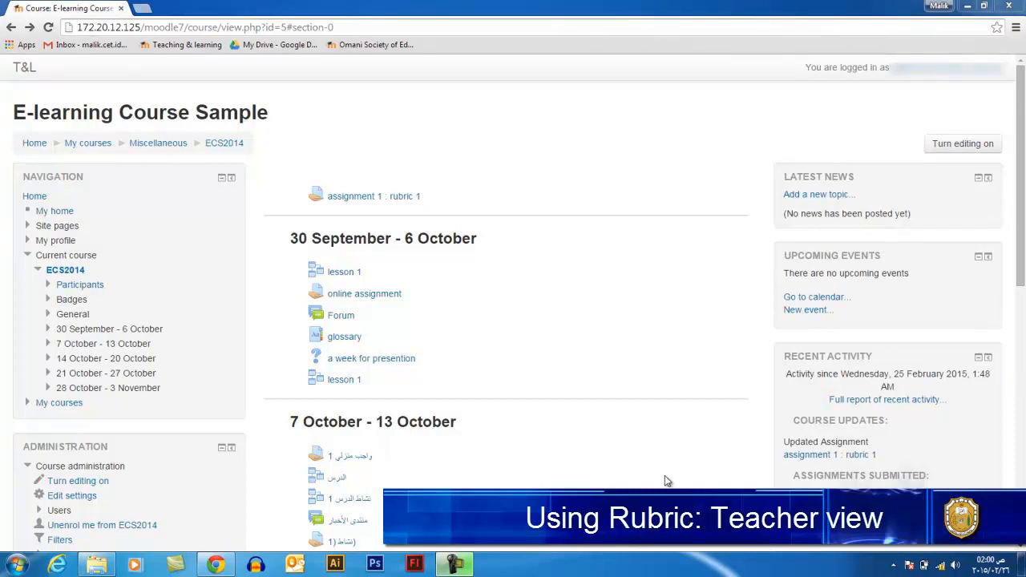
In the teacher view, open the submissions of "assignment 1 : rubric 1" and start grading Participant 24
{"action": "left_click", "coordinate": [382, 202]}
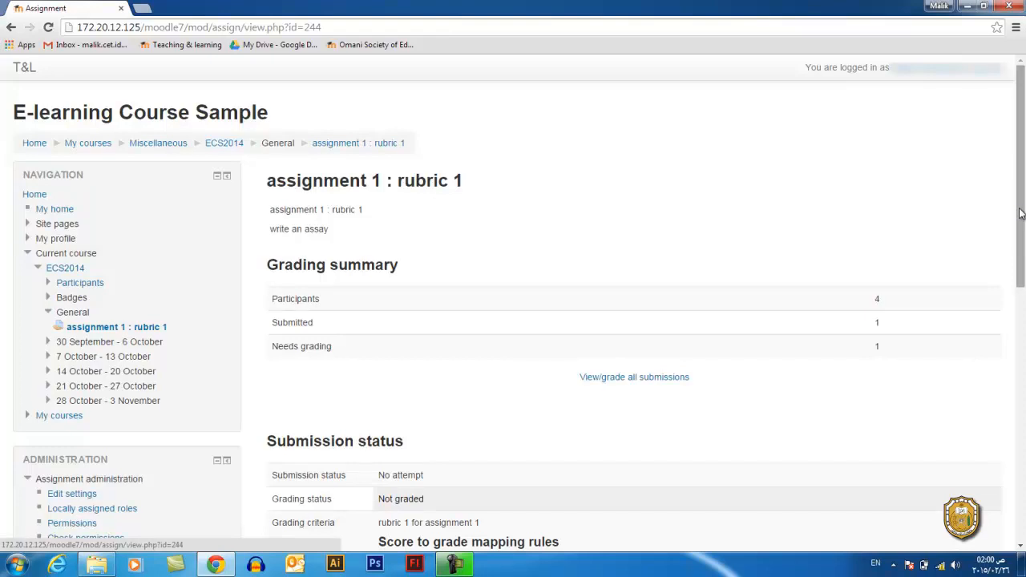
{"action": "left_click_drag", "start_coordinate": [1024, 164], "coordinate": [456, 330]}
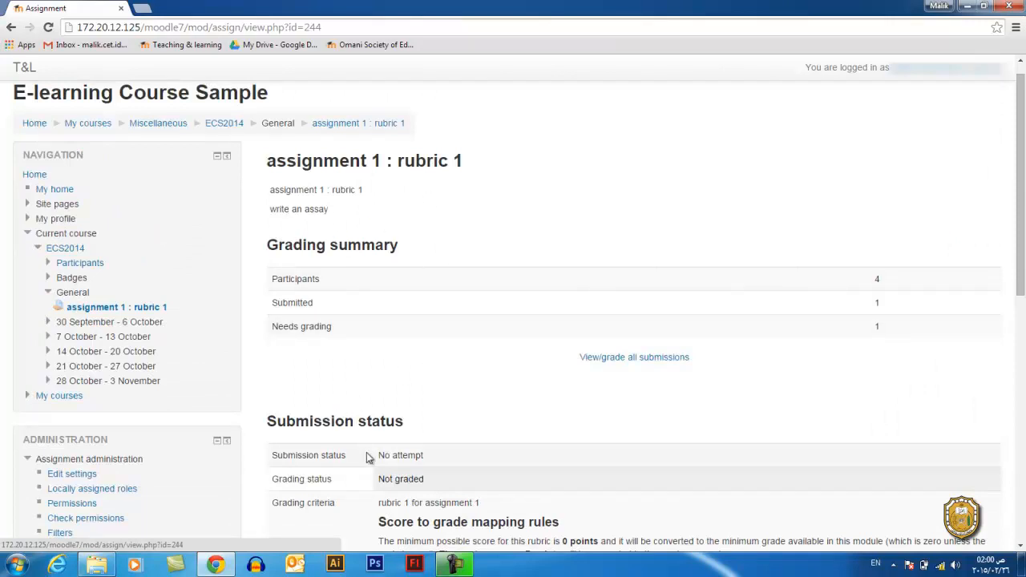
{"action": "left_click", "coordinate": [630, 362]}
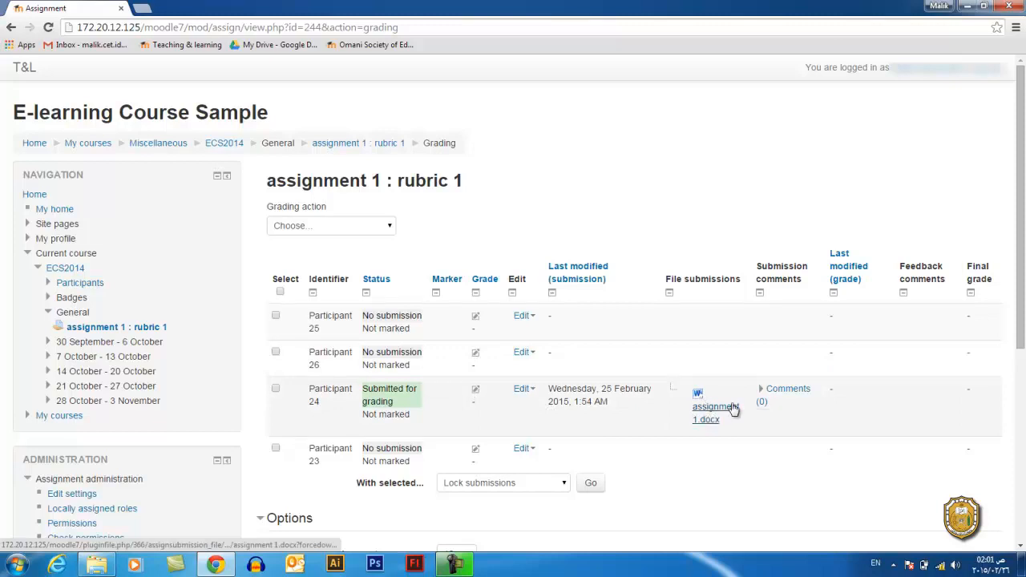
{"action": "left_click", "coordinate": [476, 392]}
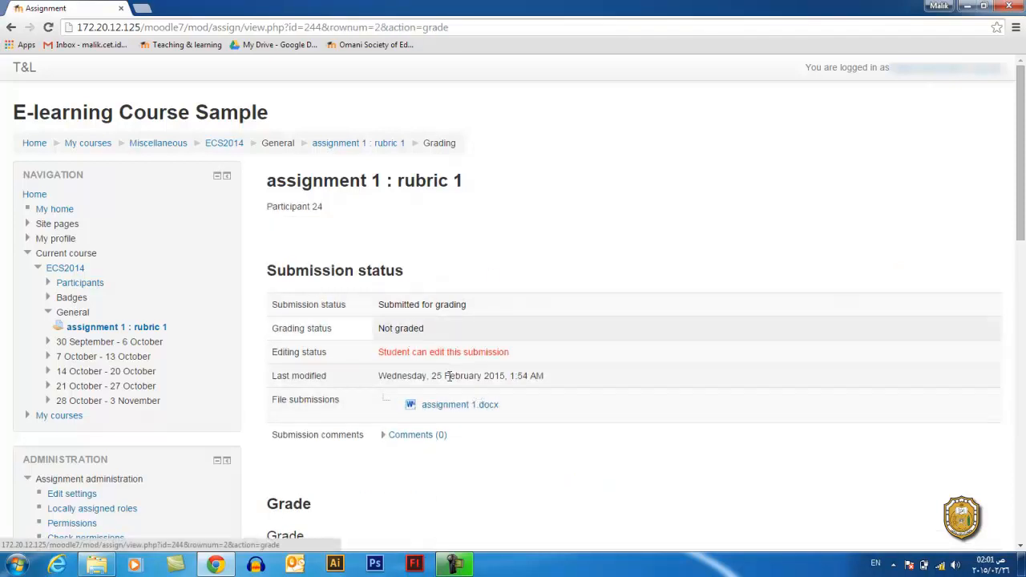
Grade the rubric with "some spilling mistakes" for spilling, "logical" for logic and "well structured" for structure
{"action": "left_click_drag", "start_coordinate": [1021, 156], "coordinate": [1020, 211]}
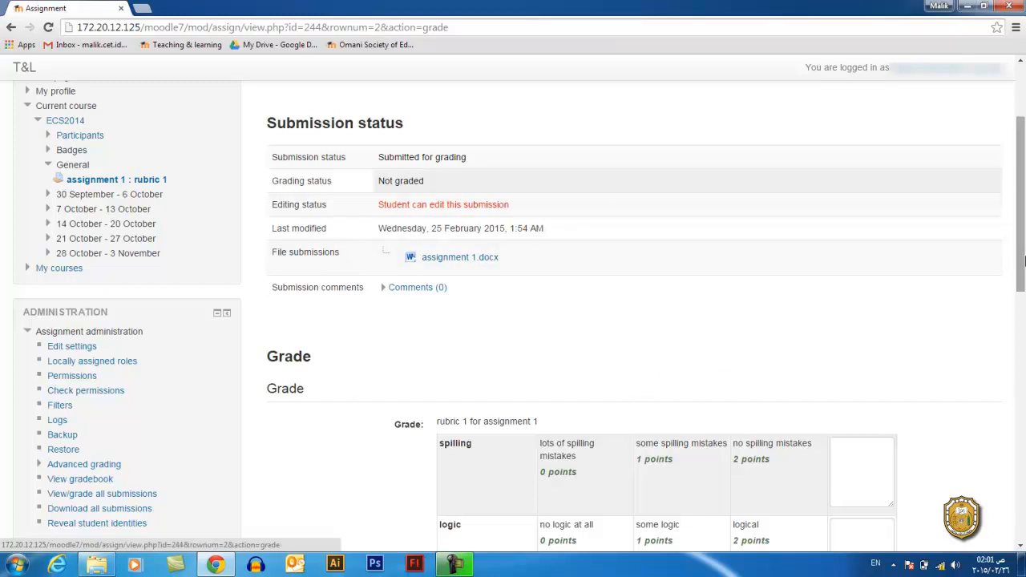
{"action": "scroll", "coordinate": [1023, 273], "scroll_direction": "down", "scroll_amount": 3}
{"action": "scroll", "coordinate": [1021, 299], "scroll_direction": "down", "scroll_amount": 1}
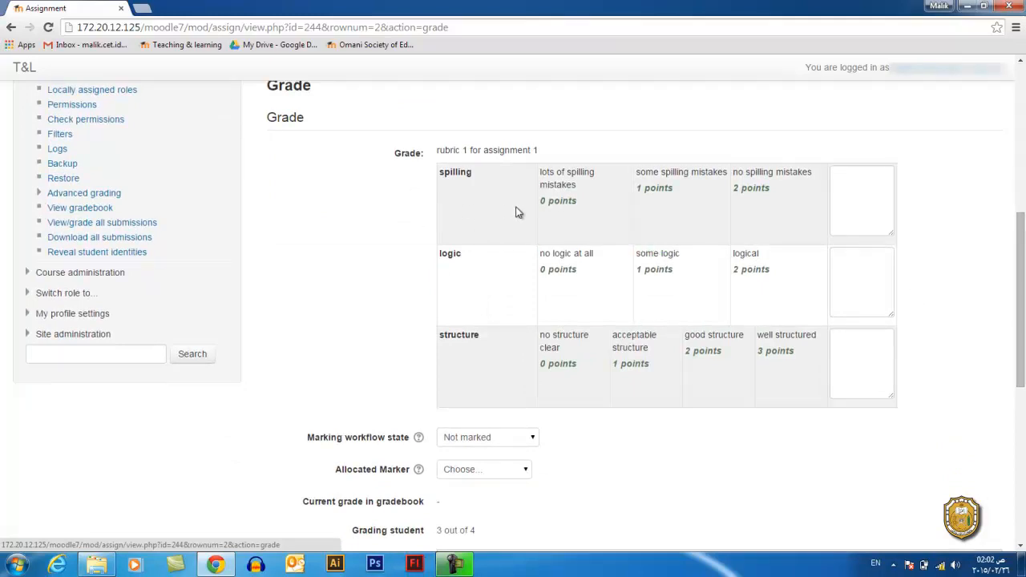
{"action": "left_click", "coordinate": [598, 192]}
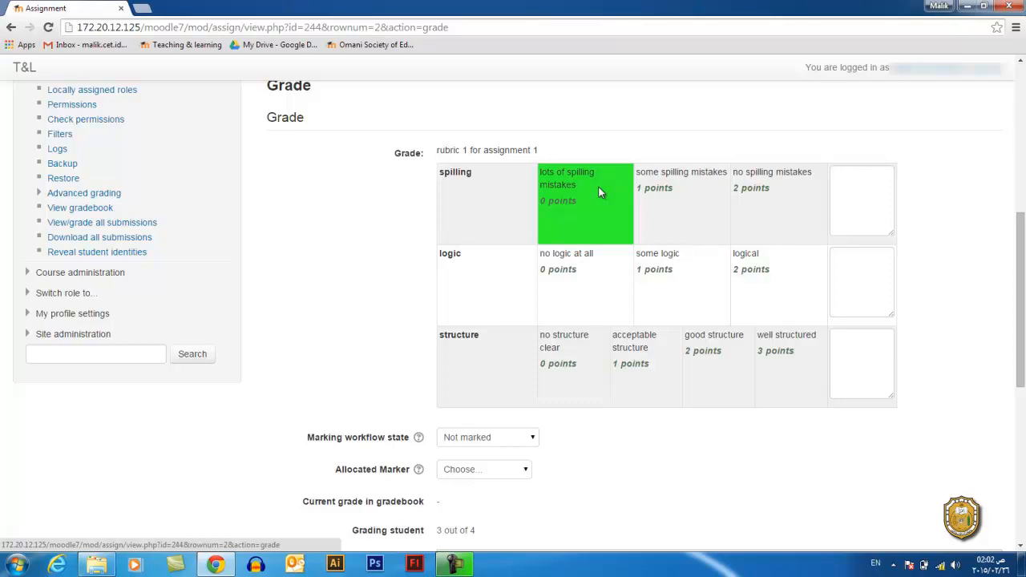
{"action": "left_click", "coordinate": [598, 193]}
{"action": "left_click", "coordinate": [585, 204]}
{"action": "left_click", "coordinate": [638, 207]}
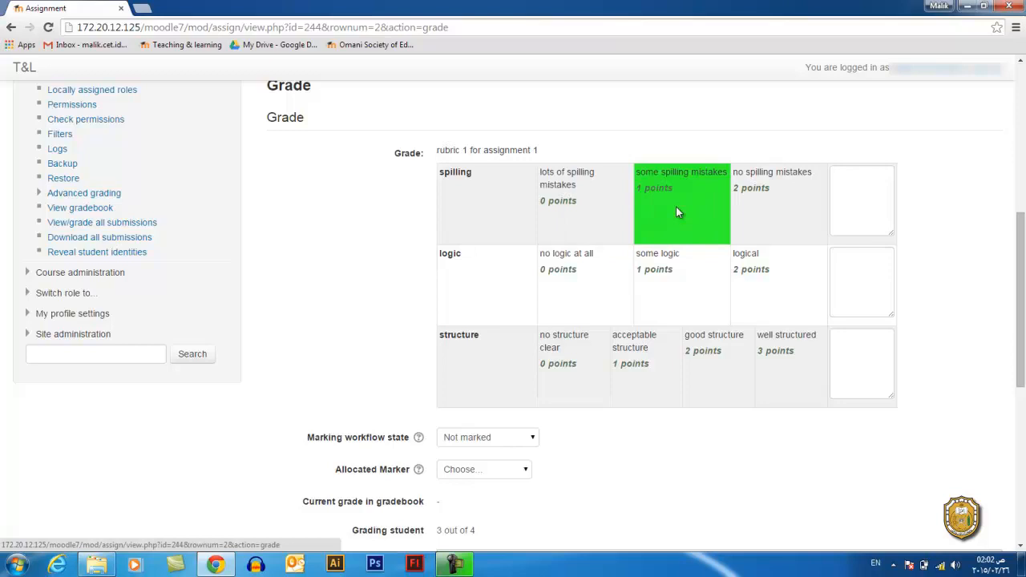
{"action": "left_click", "coordinate": [757, 273]}
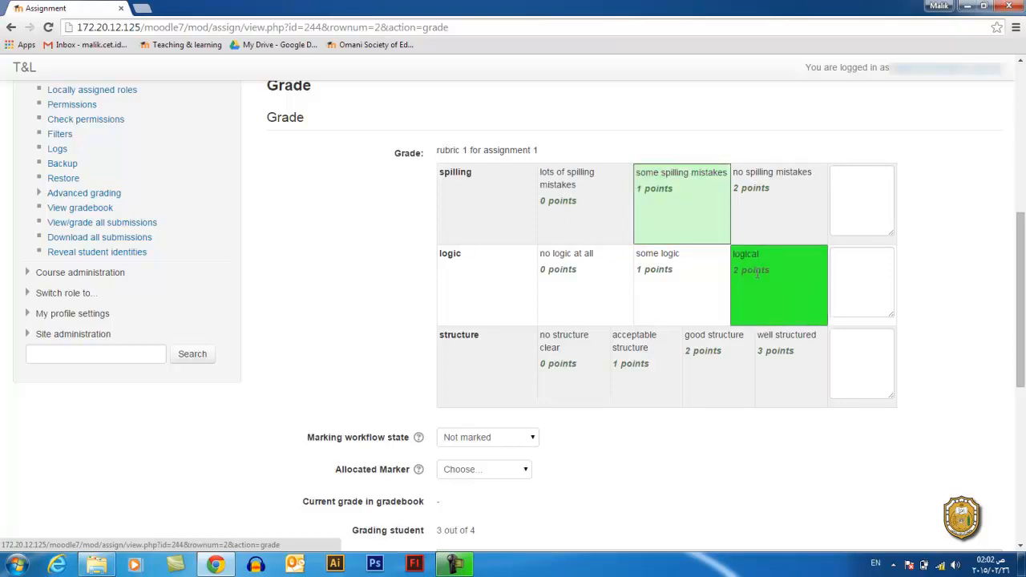
{"action": "left_click", "coordinate": [774, 348]}
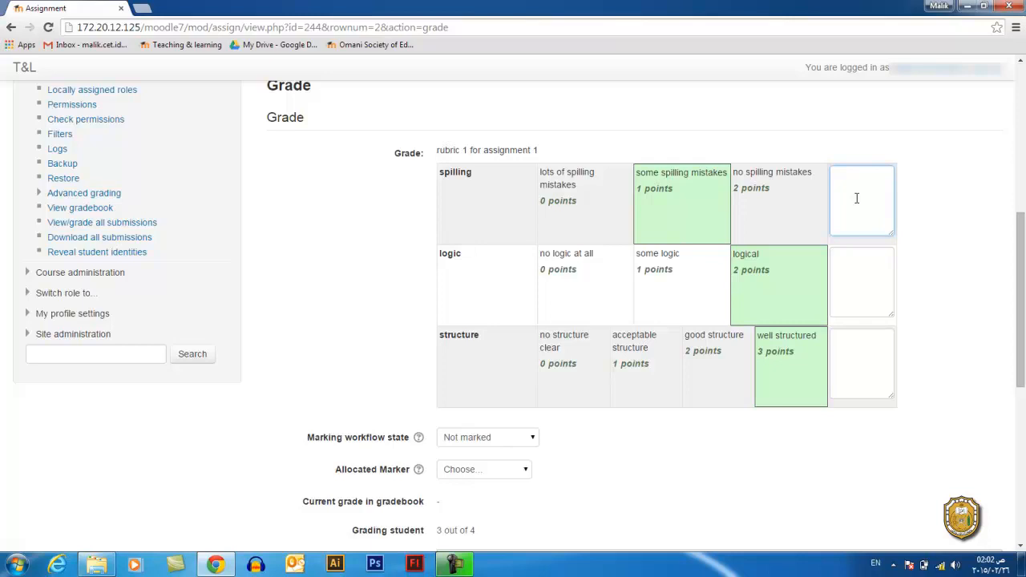
Add the rubric remarks "good" for spilling, "very good" for logic and "very good" for structure
{"action": "type", "text": "good"}
{"action": "left_click", "coordinate": [857, 259]}
{"action": "type", "text": "ver"}
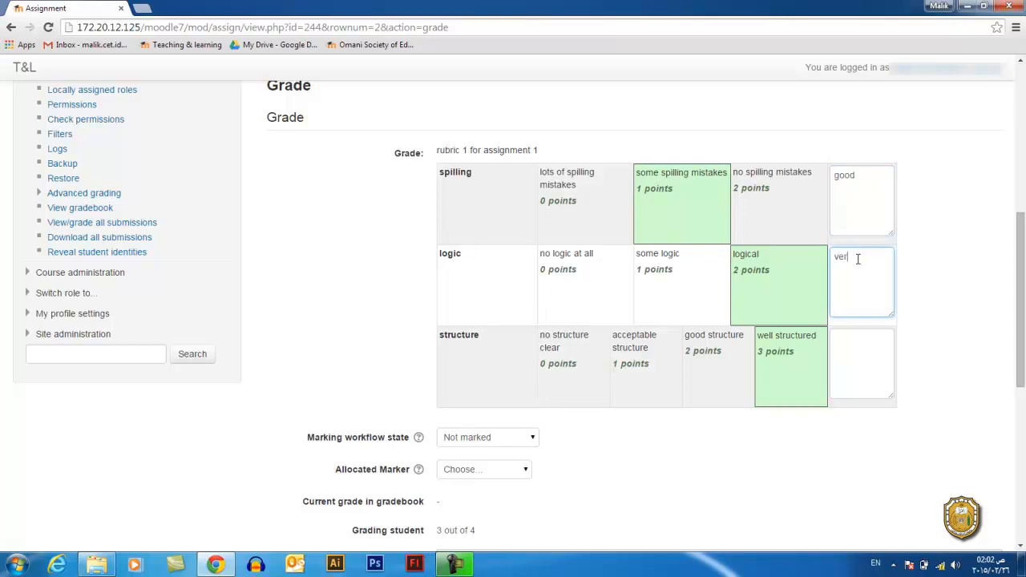
{"action": "type", "text": "y good"}
{"action": "left_click", "coordinate": [865, 343]}
{"action": "type", "text": "very good"}
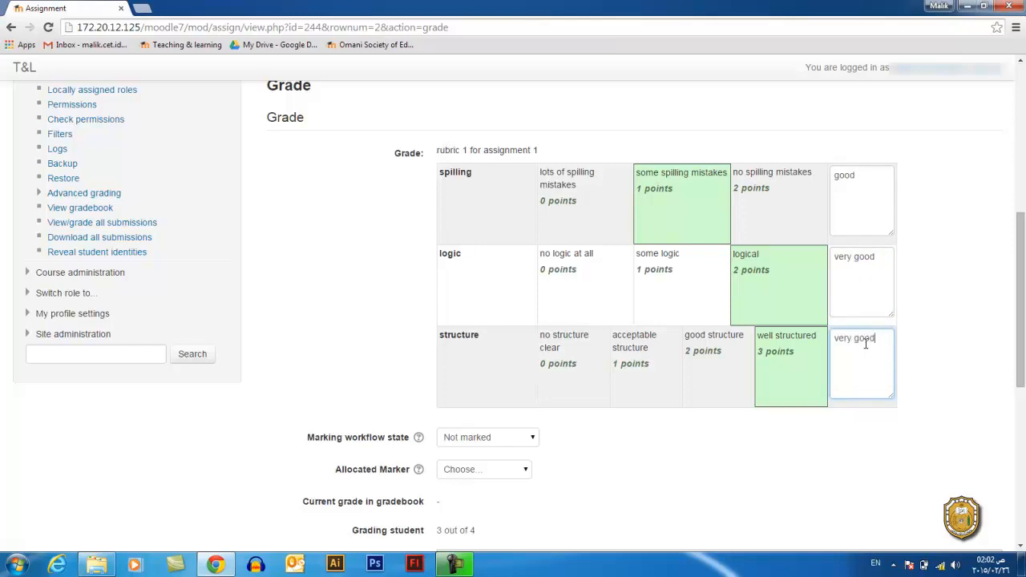
Set the submission's marking workflow state to Released
{"action": "left_click_drag", "start_coordinate": [1020, 294], "coordinate": [1011, 369]}
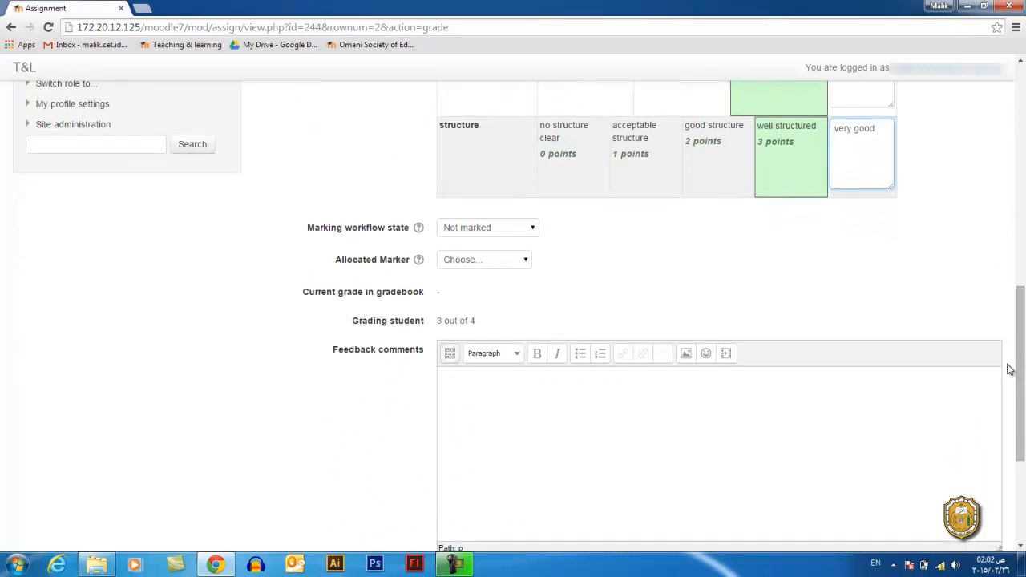
{"action": "left_click", "coordinate": [533, 230]}
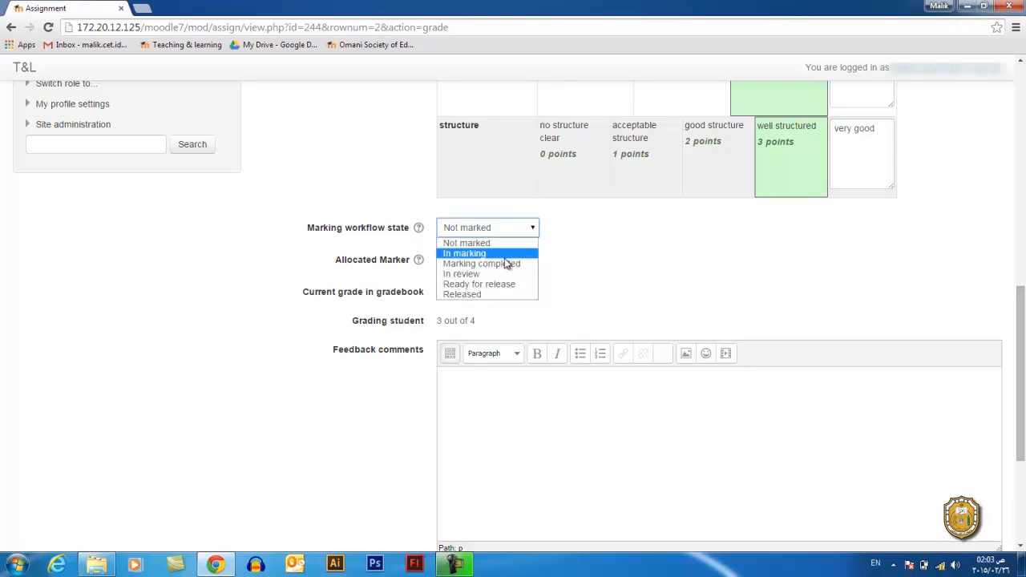
{"action": "left_click", "coordinate": [485, 294]}
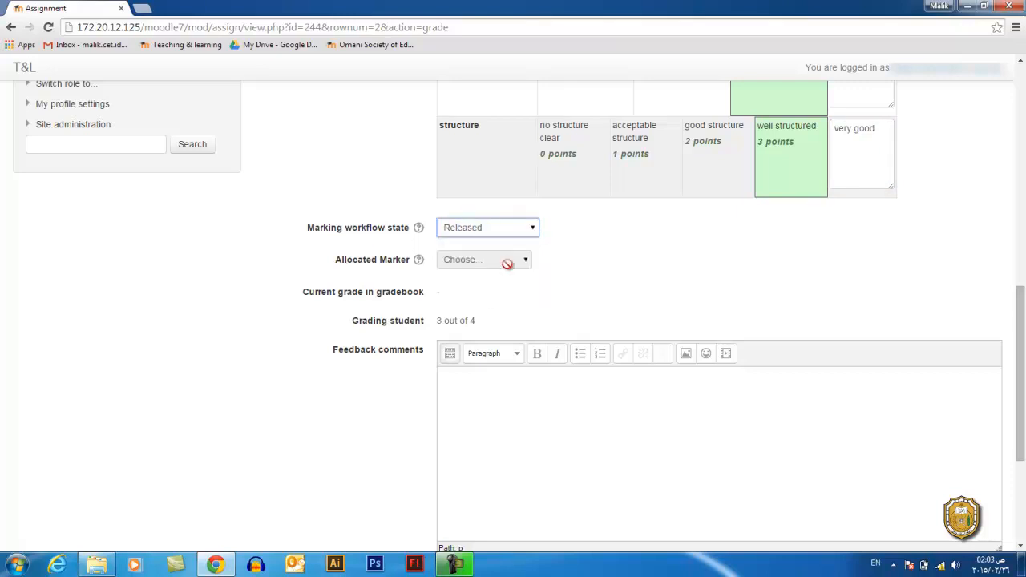
{"action": "left_click", "coordinate": [533, 231]}
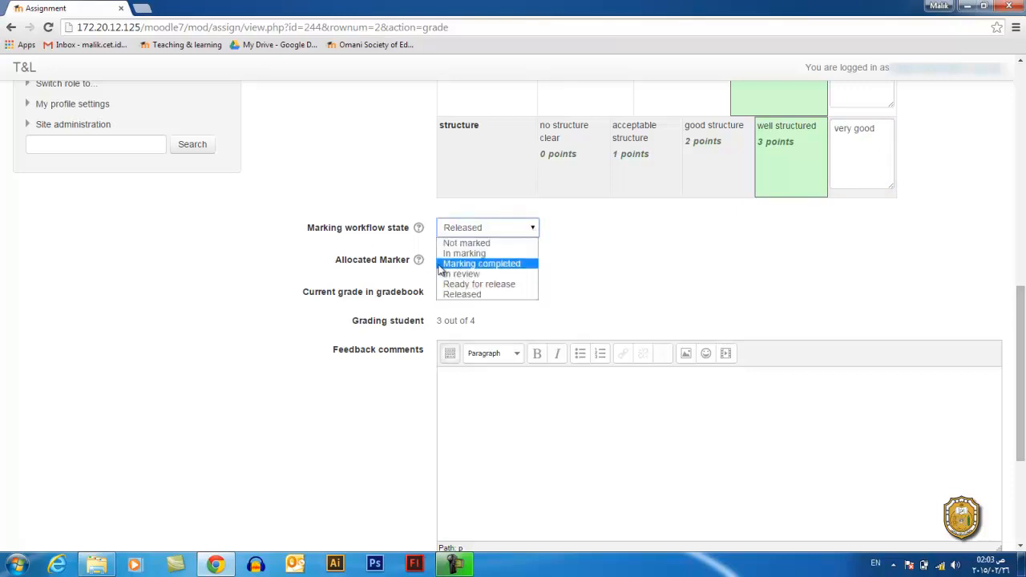
{"action": "left_click", "coordinate": [488, 294]}
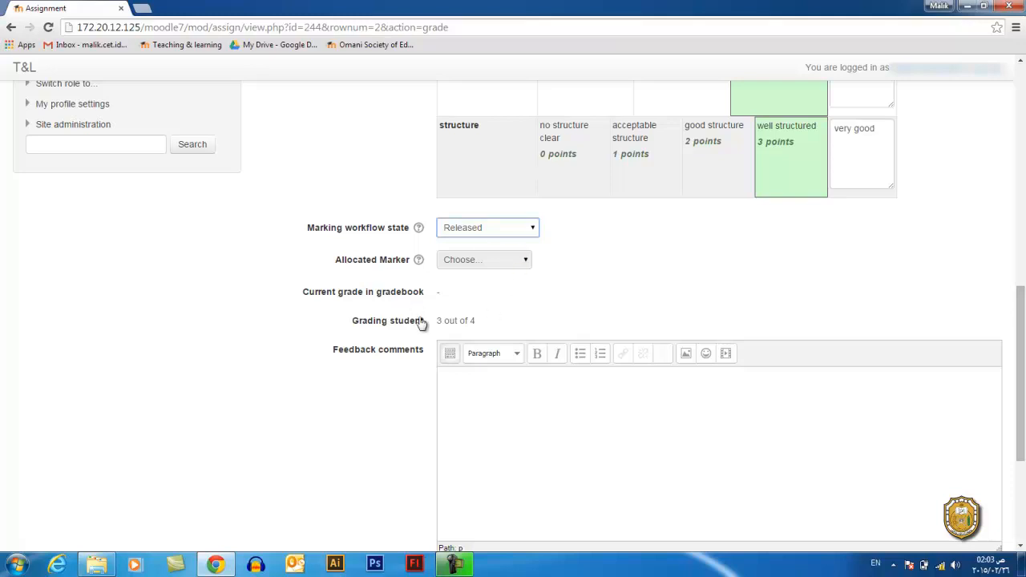
Enter "general feedback" as the feedback comment, save the grading and continue past the confirmation page
{"action": "left_click", "coordinate": [543, 393]}
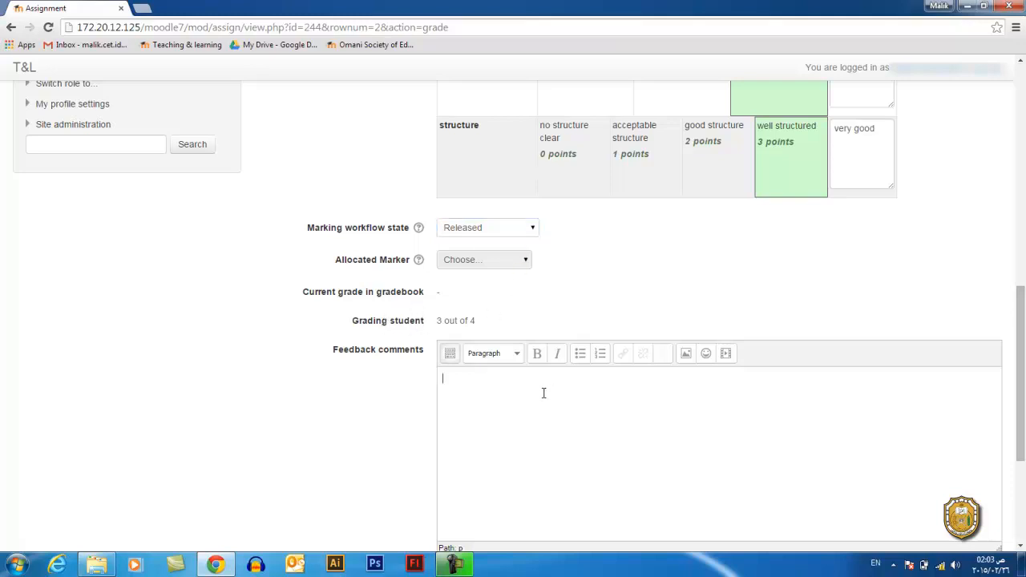
{"action": "type", "text": "general feedback"}
{"action": "scroll", "coordinate": [544, 392], "scroll_direction": "down", "scroll_amount": 3}
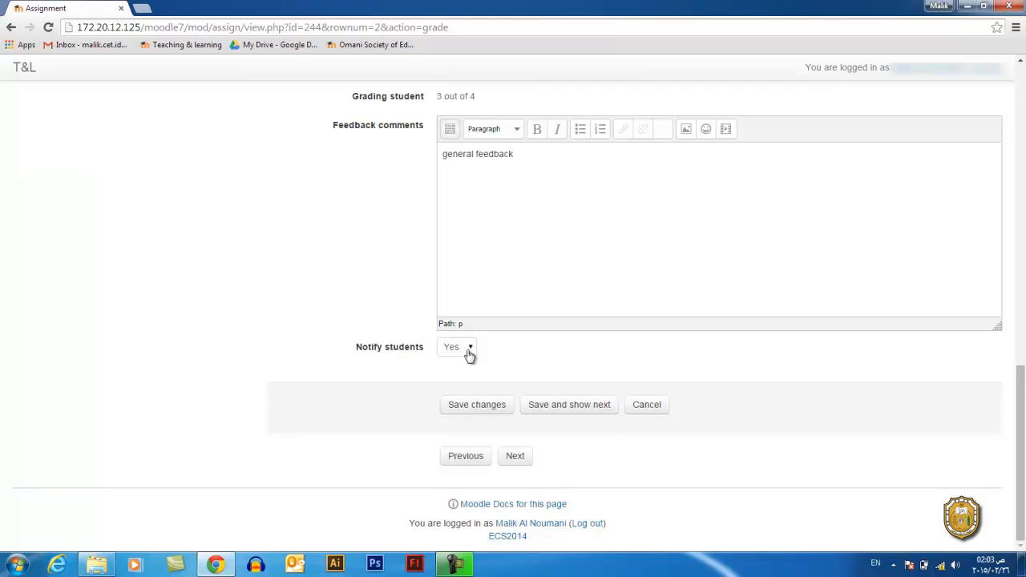
{"action": "left_click", "coordinate": [491, 410]}
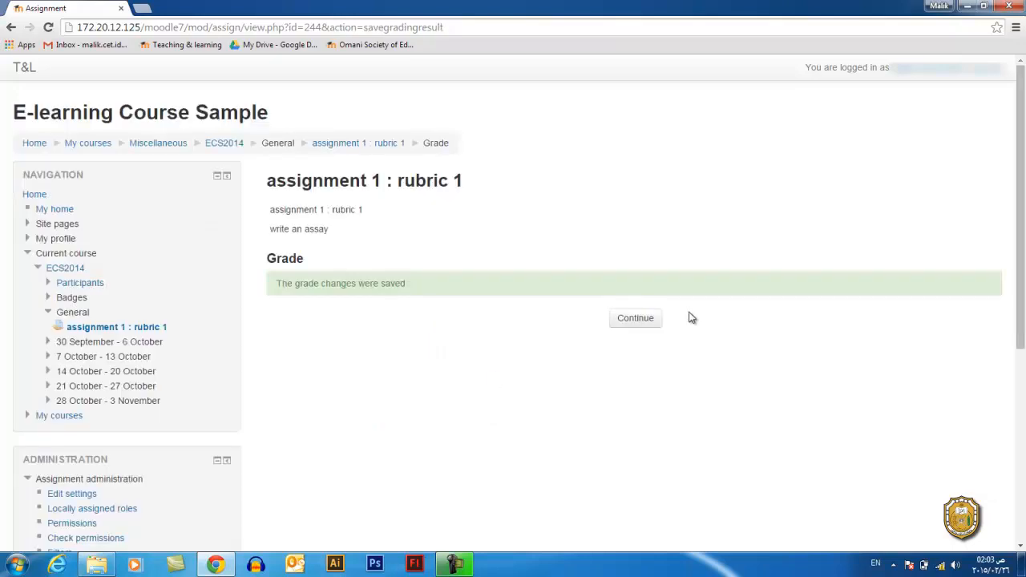
{"action": "left_click", "coordinate": [645, 330]}
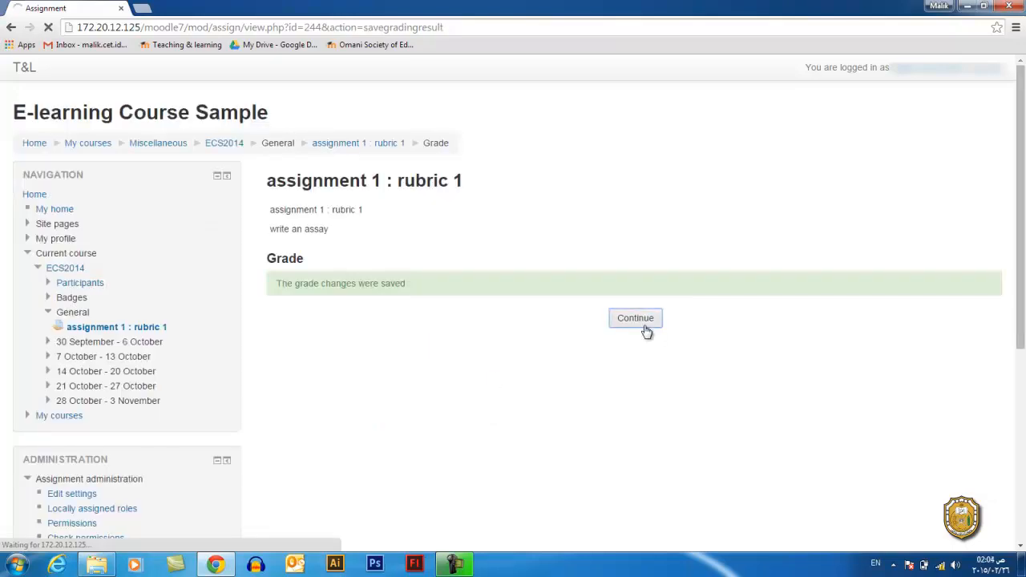